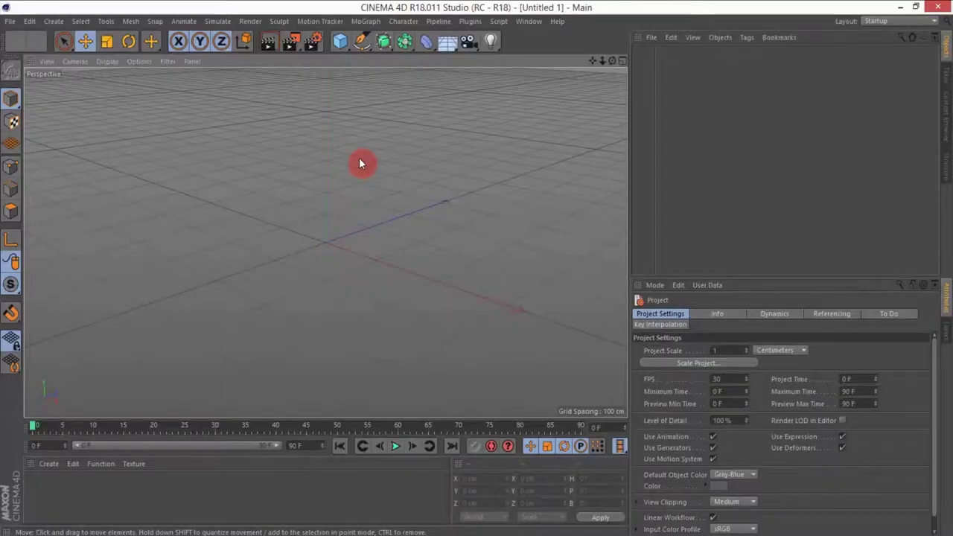
# - Add a MoText object, change its text to 'PolyFx', and select it
pyautogui.click(355, 168)
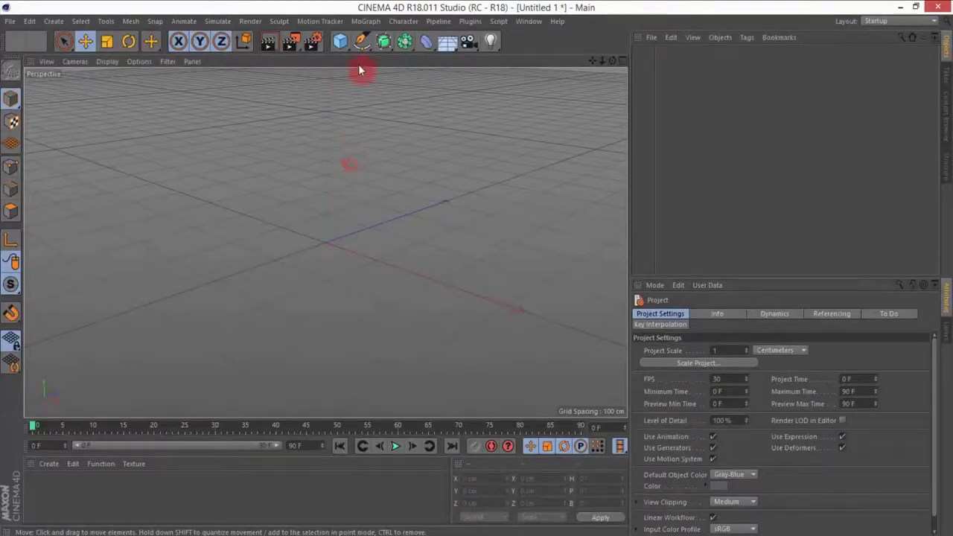
pyautogui.click(365, 21)
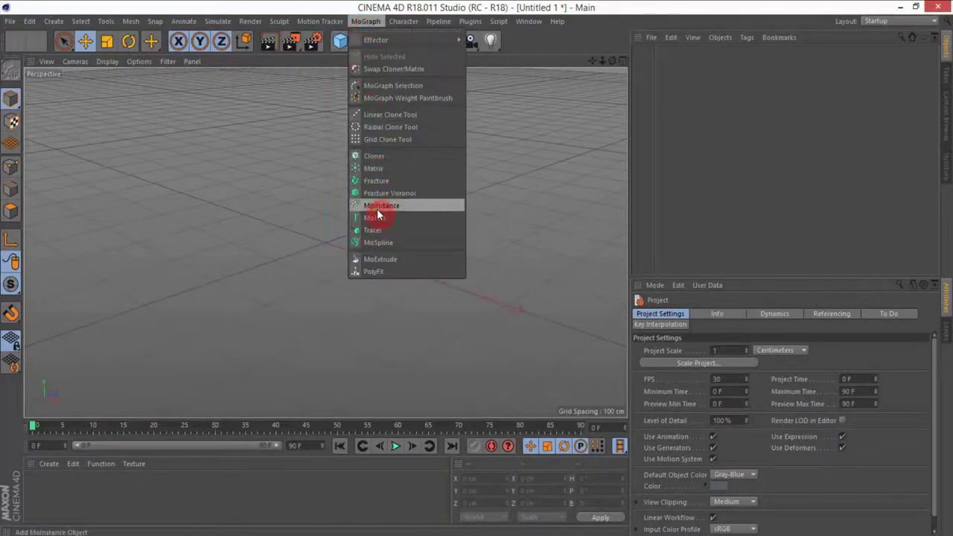
pyautogui.click(375, 217)
pyautogui.moveTo(685, 372); pyautogui.dragTo(649, 374)
pyautogui.write('PolyFx')
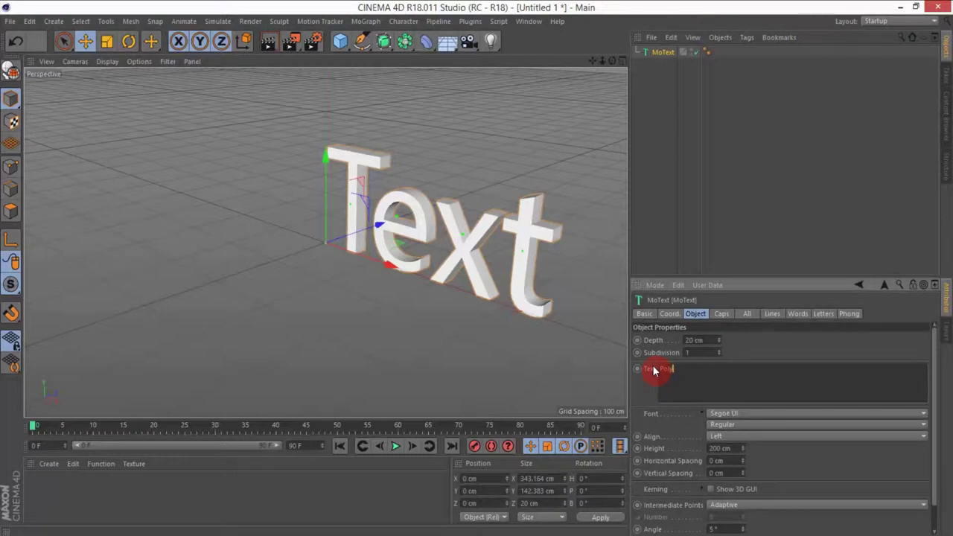
pyautogui.click(480, 202)
pyautogui.moveTo(376, 195)
pyautogui.keyDown('alt'); pyautogui.mouseDown()
pyautogui.moveTo(442, 187)
pyautogui.moveTo(296, 170)
pyautogui.moveTo(320, 168)
pyautogui.mouseUp(); pyautogui.keyUp('alt')
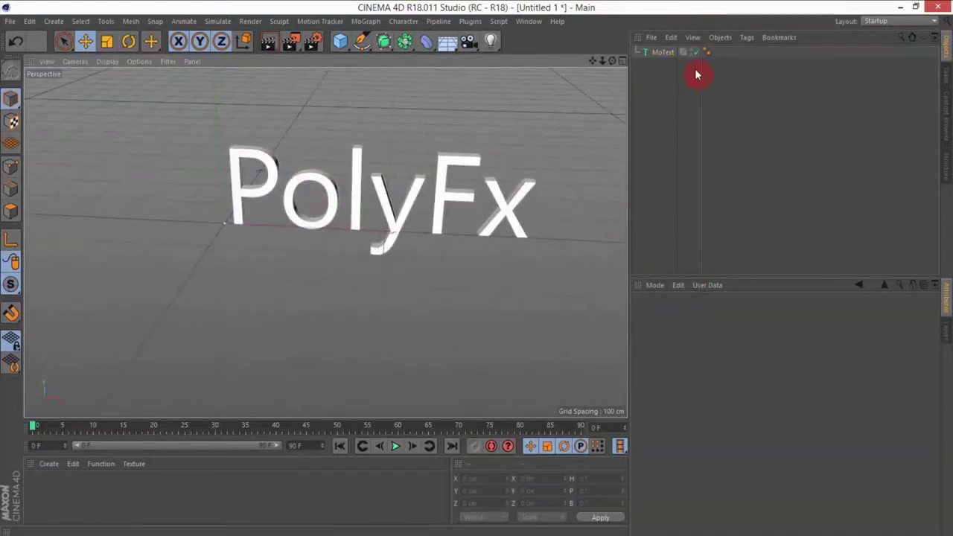
pyautogui.click(661, 51)
# - Set the text font to Queen of Camelot and the viewport to Gouraud Shading (Lines)
pyautogui.click(723, 415)
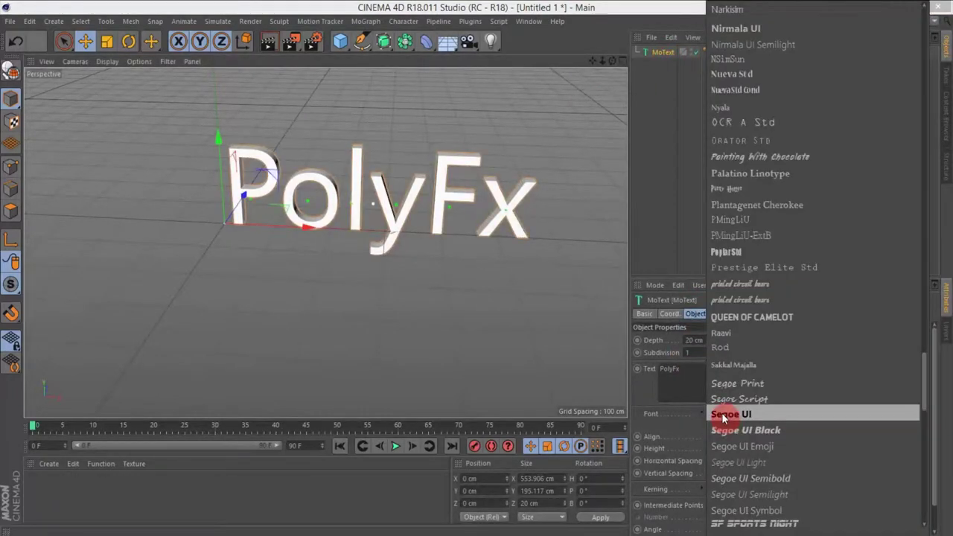
pyautogui.click(759, 317)
pyautogui.keyDown('alt'); pyautogui.moveTo(600, 207); pyautogui.dragTo(376, 163); pyautogui.keyUp('alt')
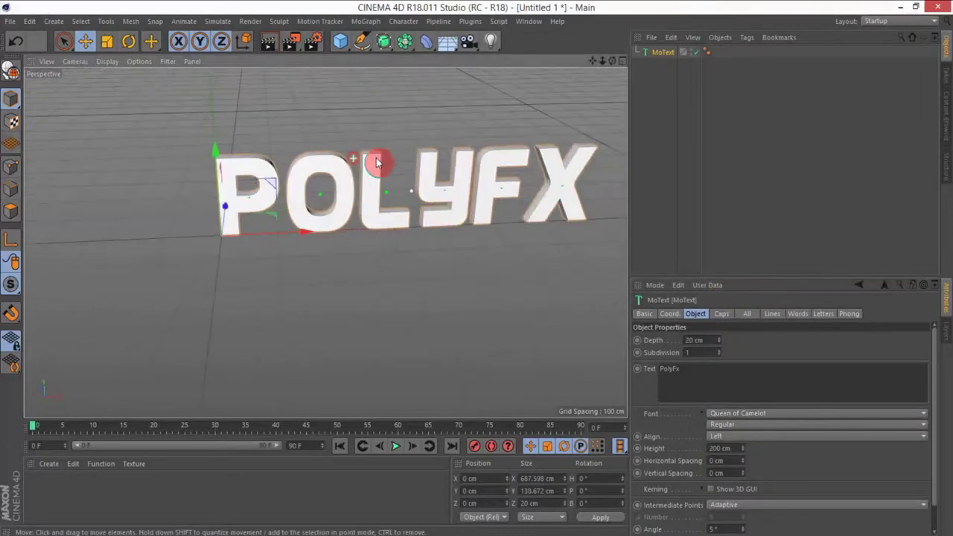
pyautogui.click(107, 61)
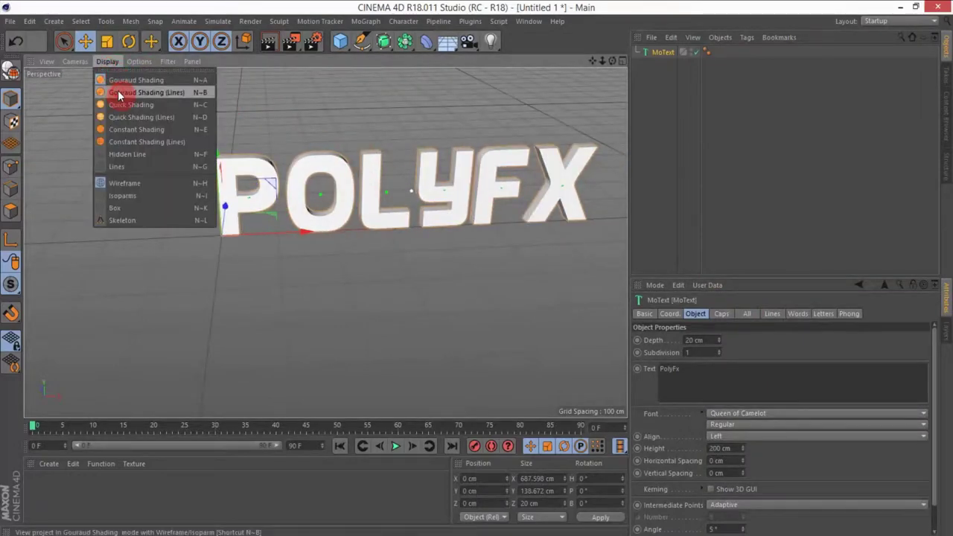
pyautogui.click(119, 92)
pyautogui.keyDown('alt'); pyautogui.moveTo(338, 167); pyautogui.dragTo(298, 173); pyautogui.keyUp('alt')
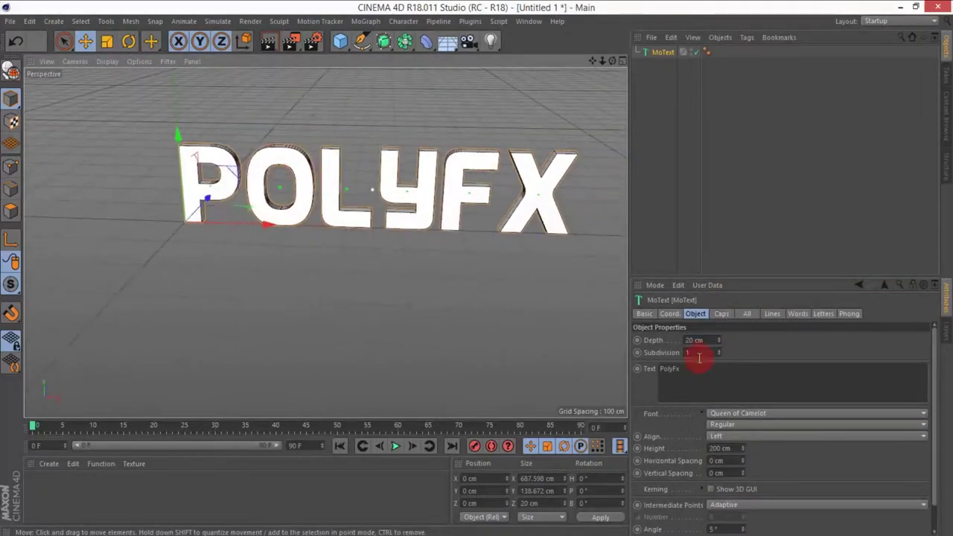
# - Give the text 50 cm depth with 3 subdivisions
pyautogui.click(718, 342)
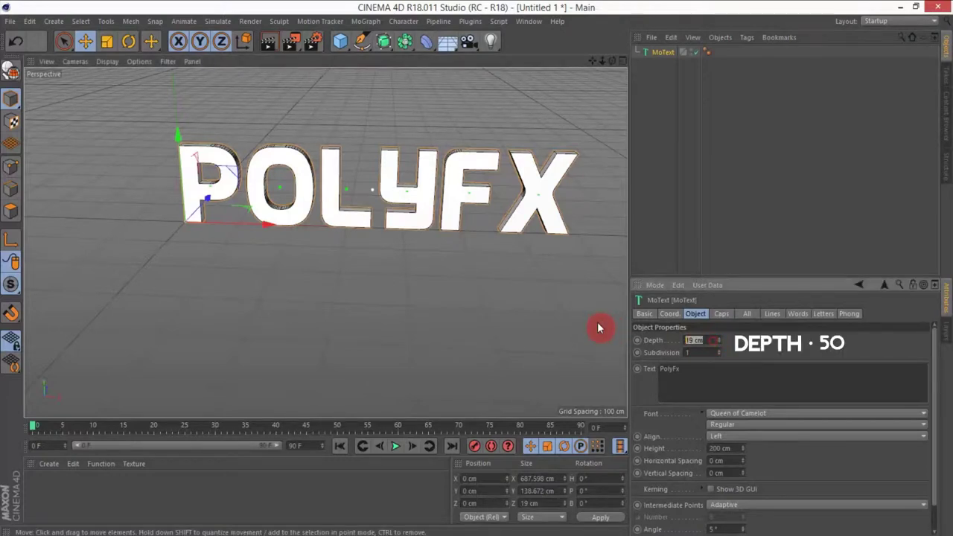
pyautogui.write('50')
pyautogui.click(692, 352)
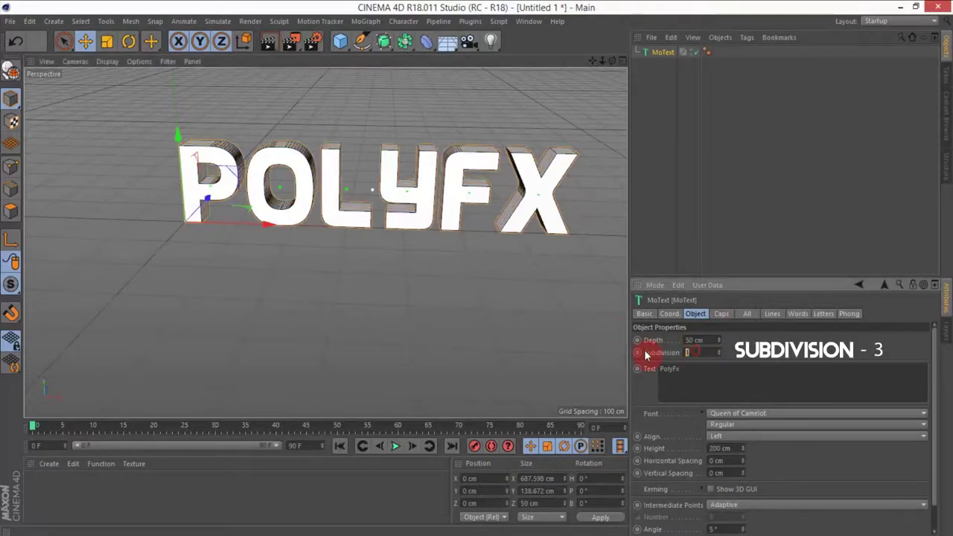
pyautogui.write('3')
pyautogui.press('Return')
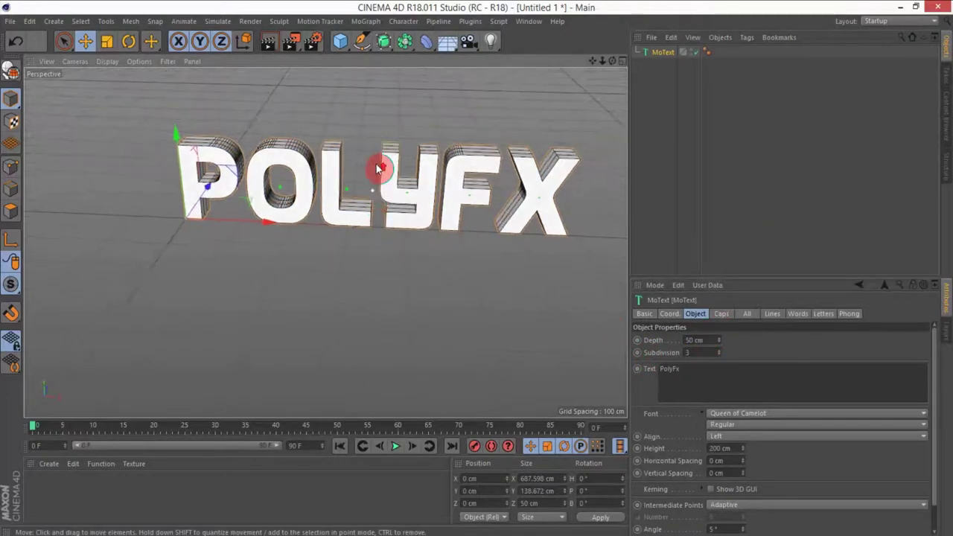
pyautogui.scroll(3, 385, 171)
pyautogui.scroll(-2, 385, 176)
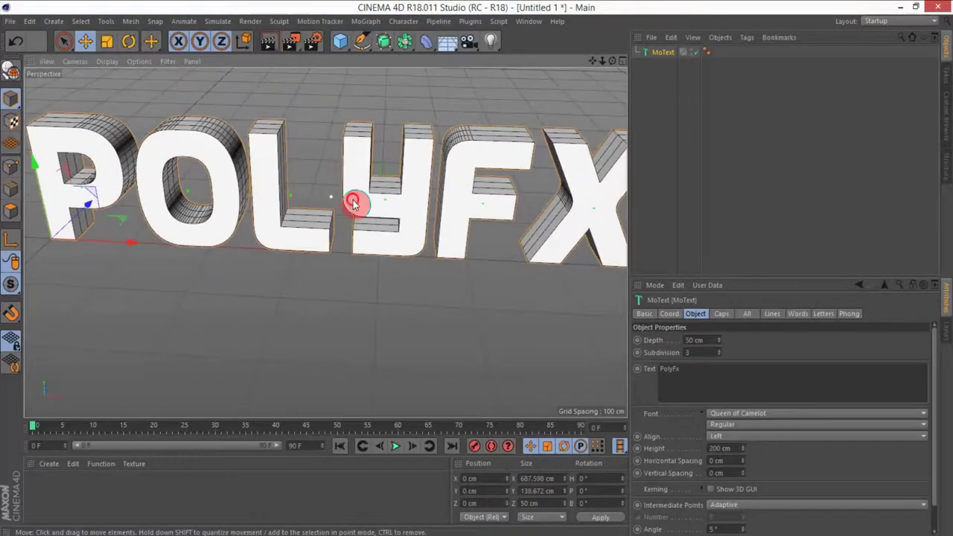
# - Align the text to Middle and set Intermediate Points to Subdivided
pyautogui.click(727, 442)
pyautogui.click(733, 461)
pyautogui.scroll(-2, 425, 215)
pyautogui.scroll(-2, 357, 213)
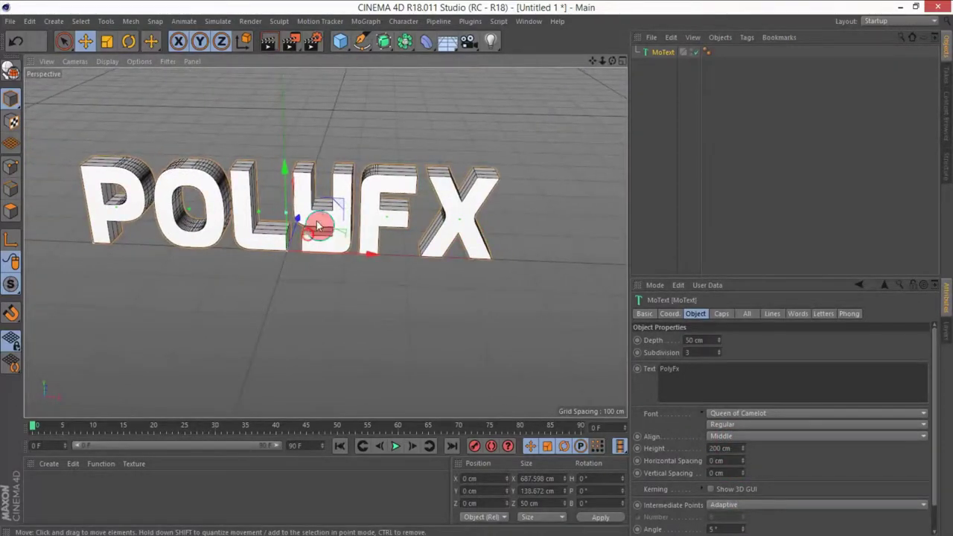
pyautogui.moveTo(318, 225)
pyautogui.keyDown('alt'); pyautogui.mouseDown()
pyautogui.moveTo(372, 206)
pyautogui.moveTo(374, 240)
pyautogui.mouseUp(); pyautogui.keyUp('alt')
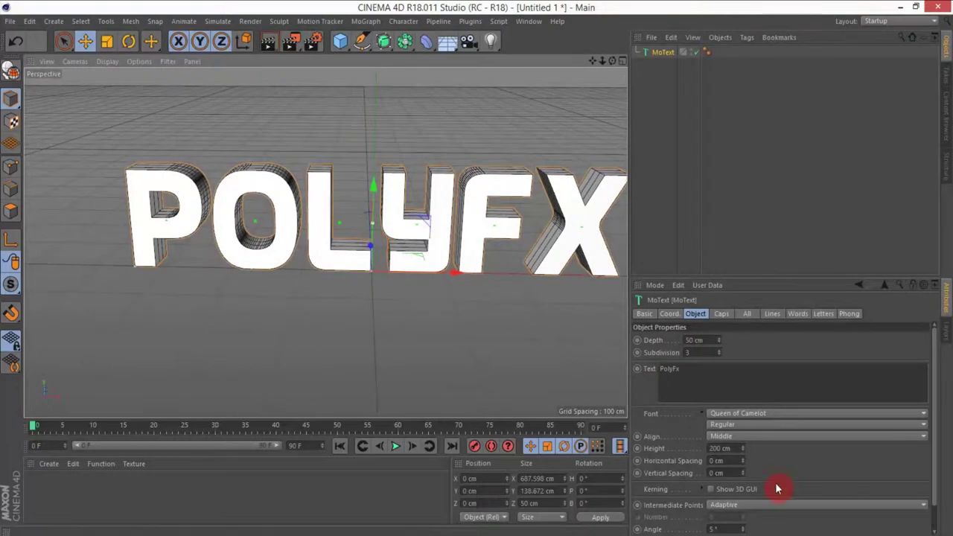
pyautogui.click(748, 509)
pyautogui.click(743, 494)
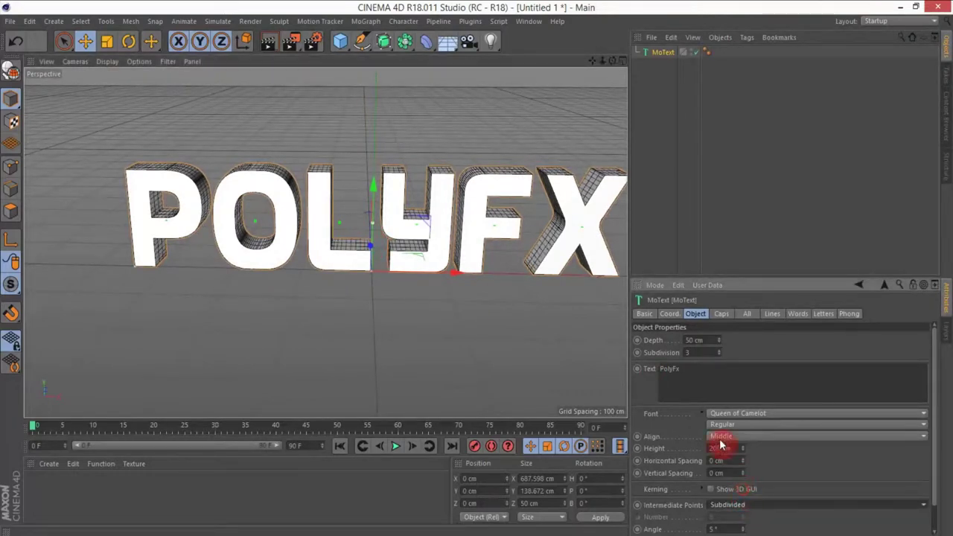
# - Set both Start and End caps to Fillet Cap
pyautogui.click(725, 314)
pyautogui.click(749, 339)
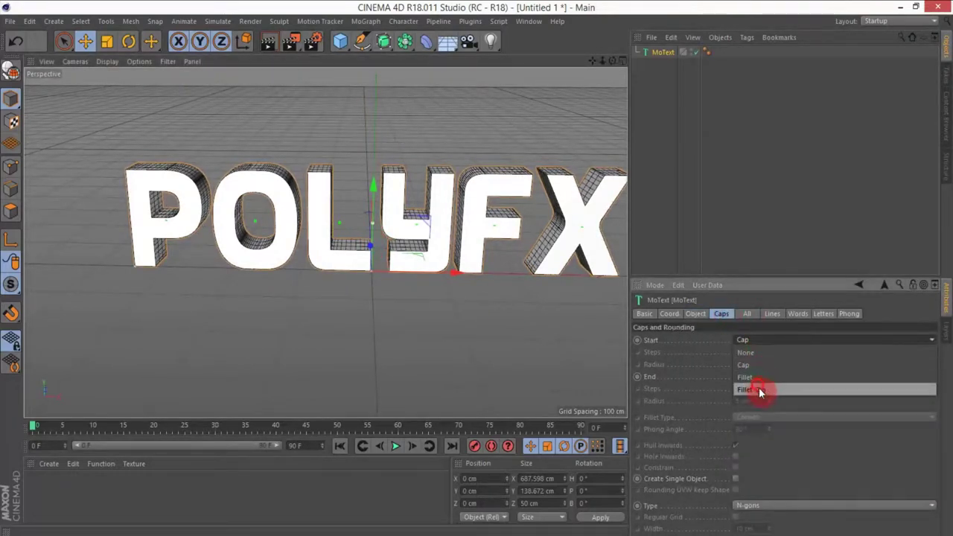
pyautogui.click(756, 386)
pyautogui.click(753, 381)
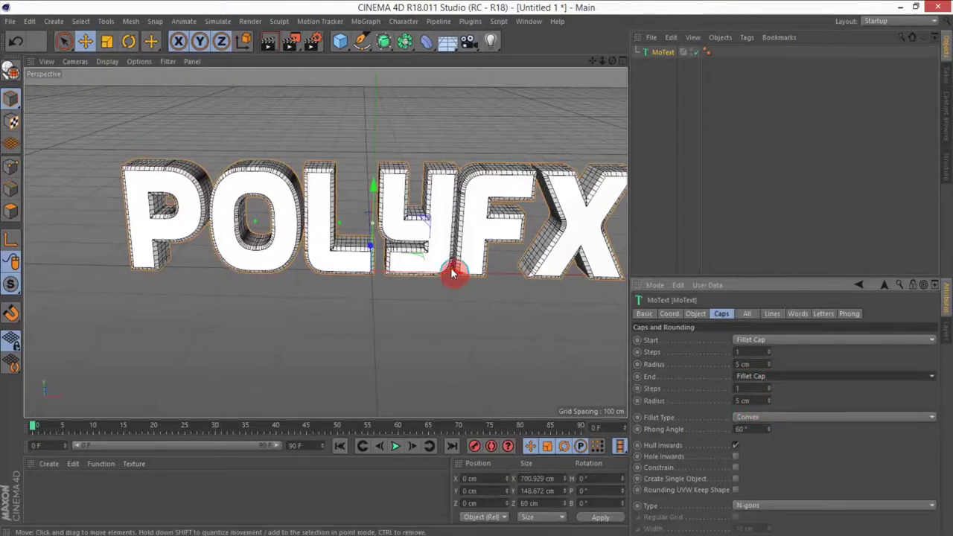
pyautogui.moveTo(452, 272)
pyautogui.keyDown('alt'); pyautogui.mouseDown()
pyautogui.moveTo(419, 262)
pyautogui.moveTo(528, 270)
pyautogui.moveTo(491, 261)
pyautogui.mouseUp(); pyautogui.keyUp('alt')
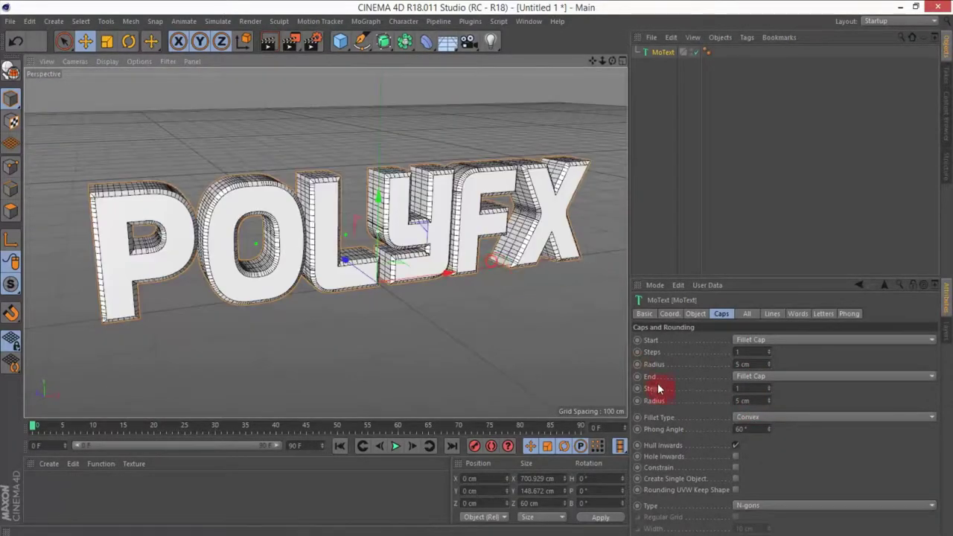
# - Build the caps from Quadrangles on a Regular Grid, then inspect them closely
pyautogui.click(778, 506)
pyautogui.click(771, 487)
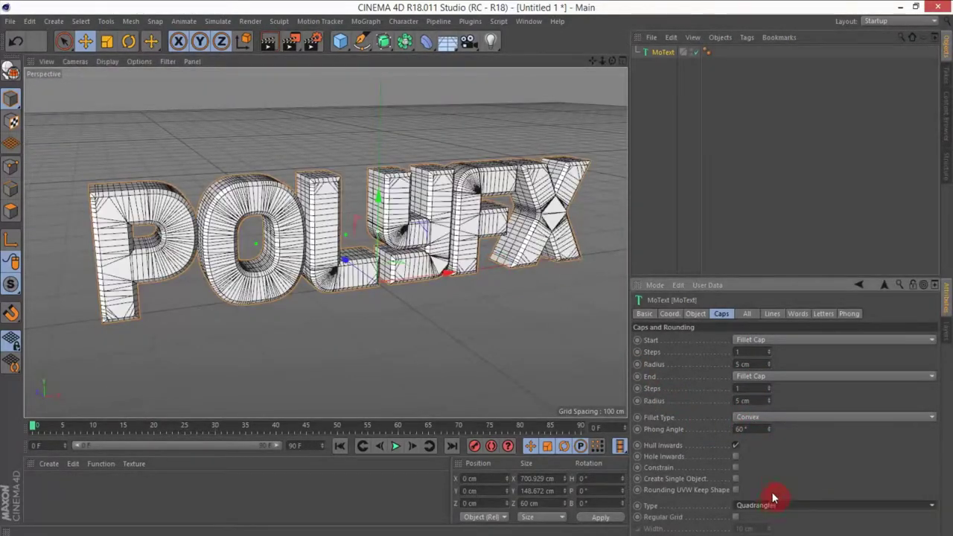
pyautogui.click(737, 518)
pyautogui.moveTo(369, 257)
pyautogui.keyDown('alt'); pyautogui.mouseDown()
pyautogui.moveTo(548, 255)
pyautogui.moveTo(310, 260)
pyautogui.mouseUp(); pyautogui.keyUp('alt')
pyautogui.keyDown('alt'); pyautogui.moveTo(310, 260); pyautogui.dragTo(311, 198, button='right'); pyautogui.keyUp('alt')
pyautogui.moveTo(310, 197)
pyautogui.keyDown('alt'); pyautogui.mouseDown()
pyautogui.moveTo(357, 213)
pyautogui.moveTo(451, 201)
pyautogui.moveTo(374, 187)
pyautogui.moveTo(335, 209)
pyautogui.moveTo(315, 202)
pyautogui.moveTo(310, 213)
pyautogui.moveTo(322, 226)
pyautogui.moveTo(340, 213)
pyautogui.mouseUp(); pyautogui.keyUp('alt')
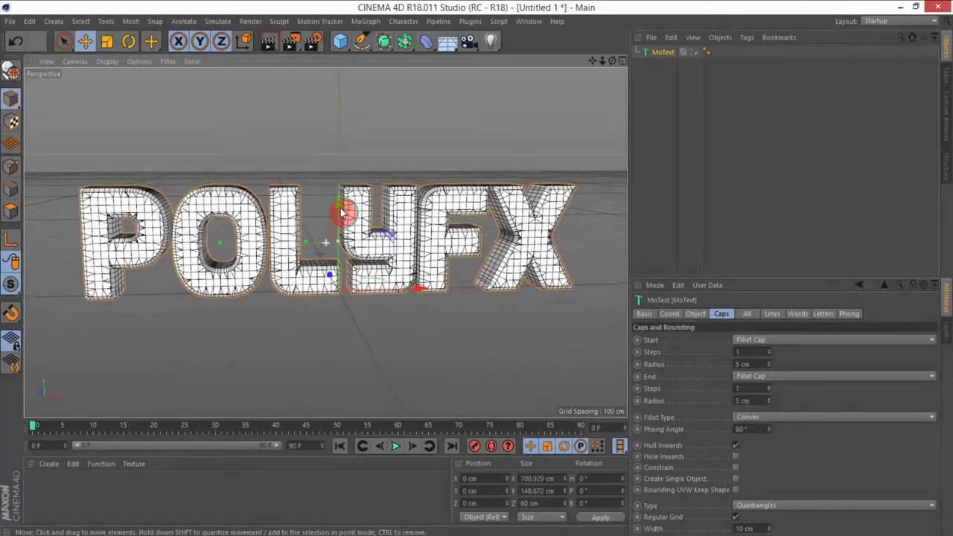
pyautogui.click(672, 98)
pyautogui.click(664, 51)
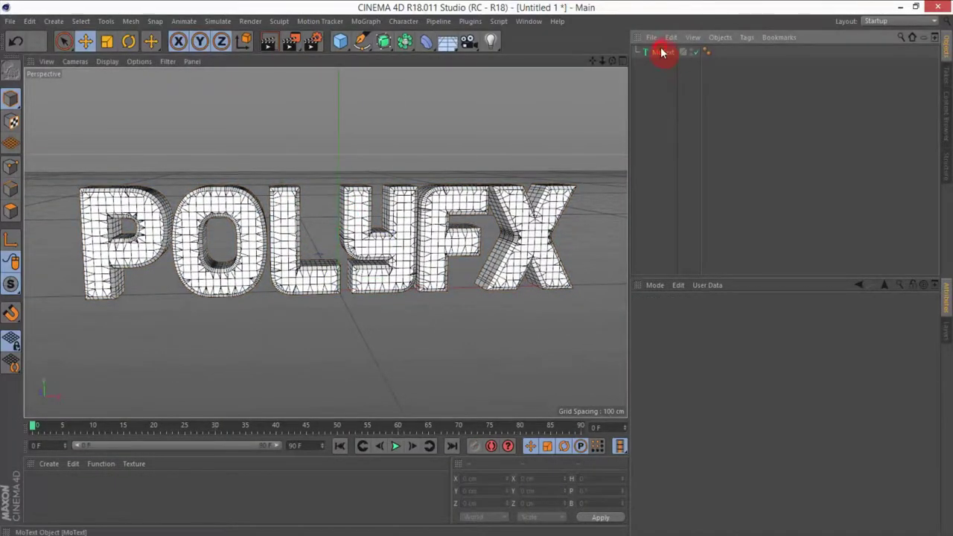
# - Place a PolyFX object under MoText and add a Random effector to scatter the polygons
pyautogui.click(365, 21)
pyautogui.click(383, 270)
pyautogui.click(669, 90)
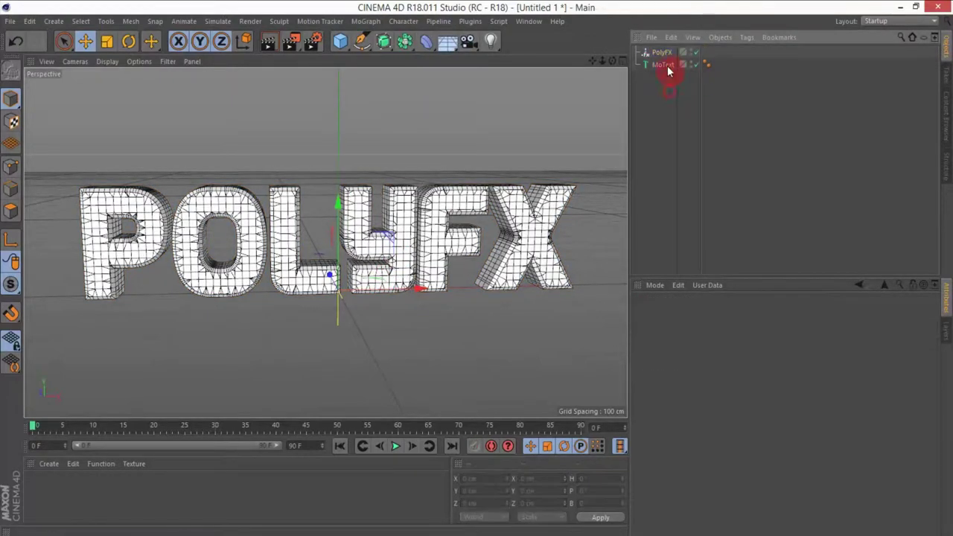
pyautogui.click(661, 53)
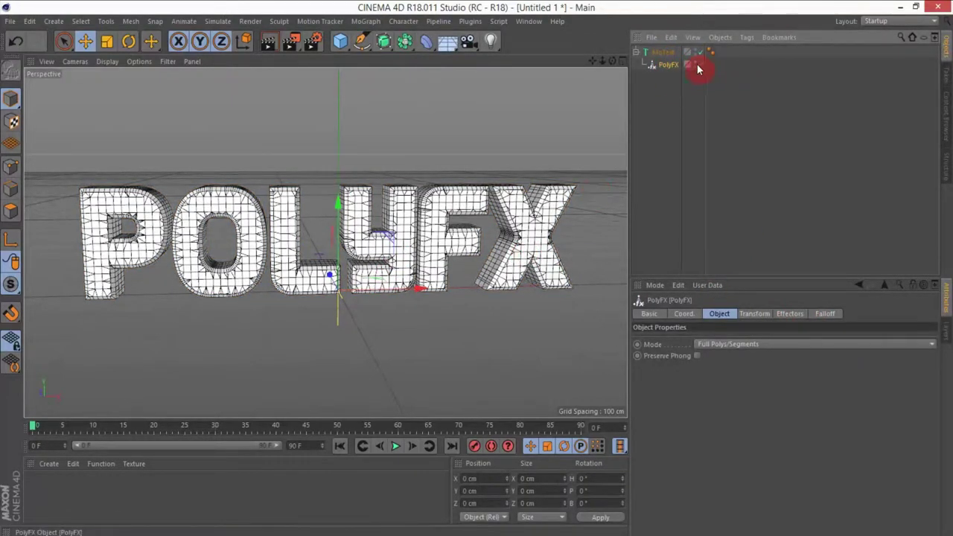
pyautogui.click(364, 21)
pyautogui.moveTo(406, 40)
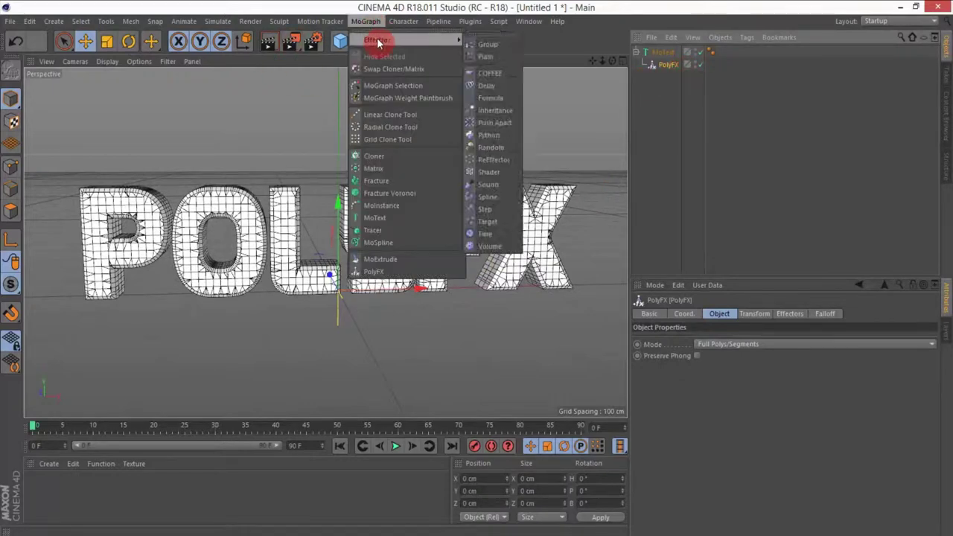
pyautogui.click(492, 146)
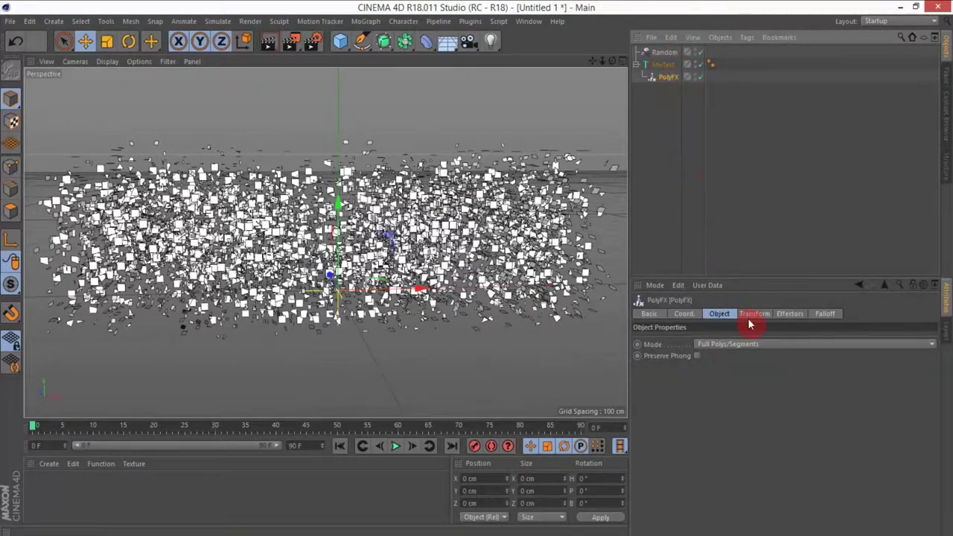
# - Give the PolyFX a Linear falloff
pyautogui.click(754, 313)
pyautogui.click(824, 313)
pyautogui.click(742, 341)
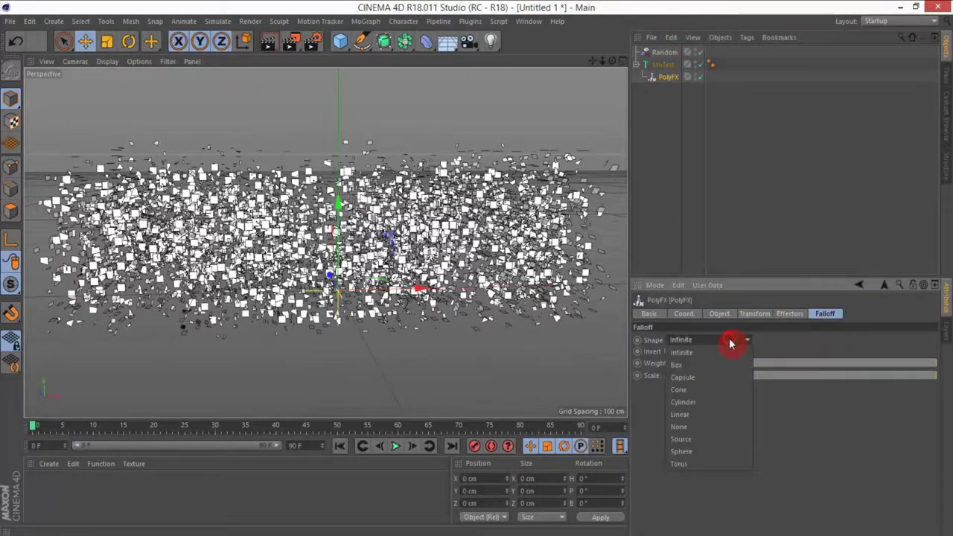
pyautogui.click(689, 413)
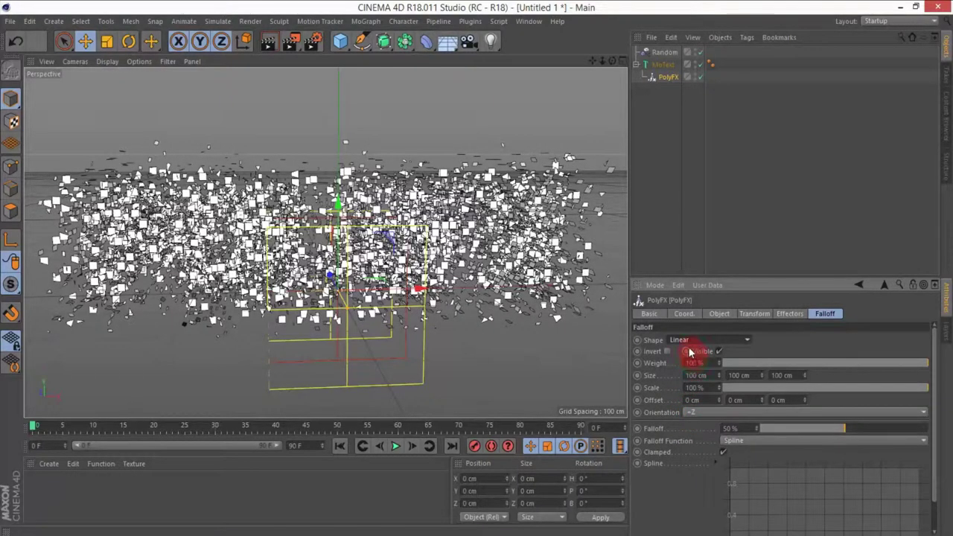
# - Rotate the PolyFX falloff -90° and slide it to X -276.798 cm
pyautogui.click(685, 313)
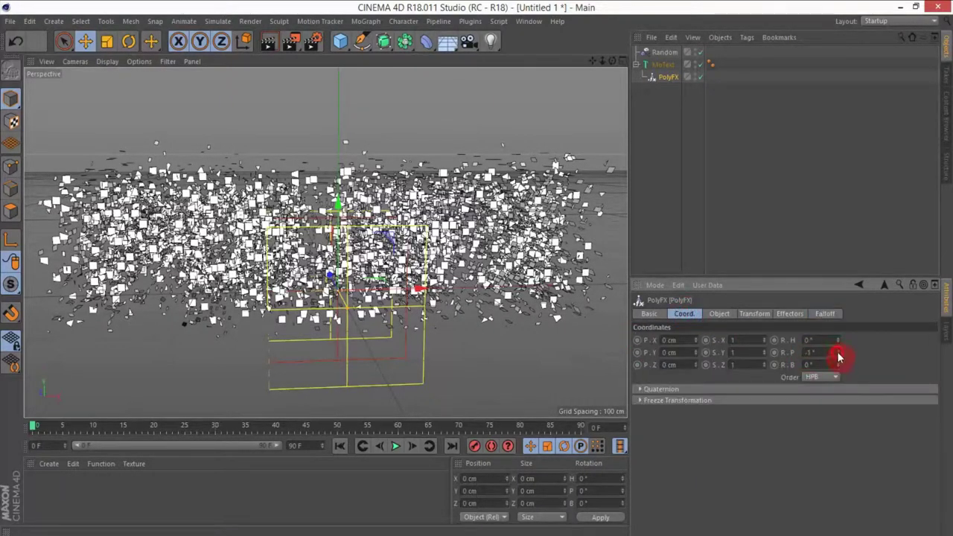
pyautogui.moveTo(838, 357); pyautogui.dragTo(834, 352)
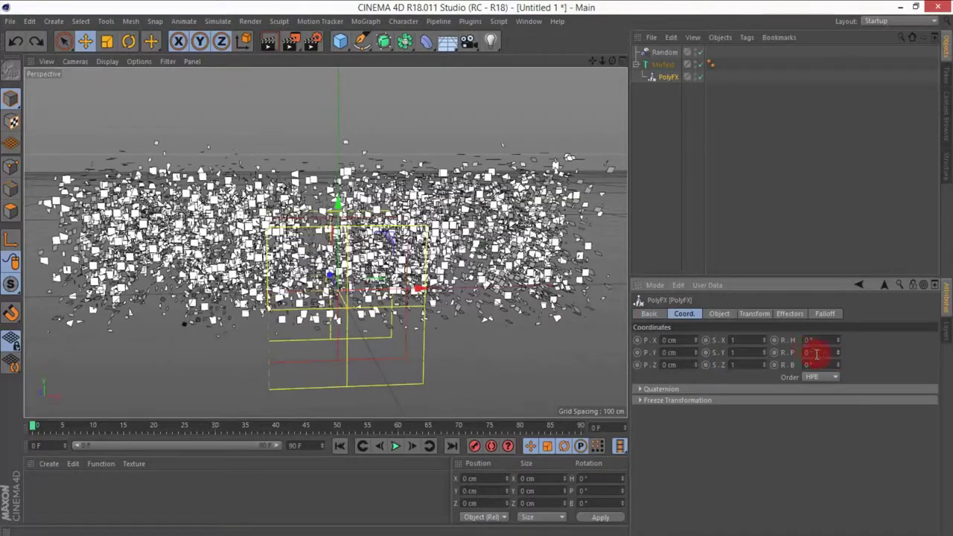
pyautogui.click(85, 41)
pyautogui.click(129, 41)
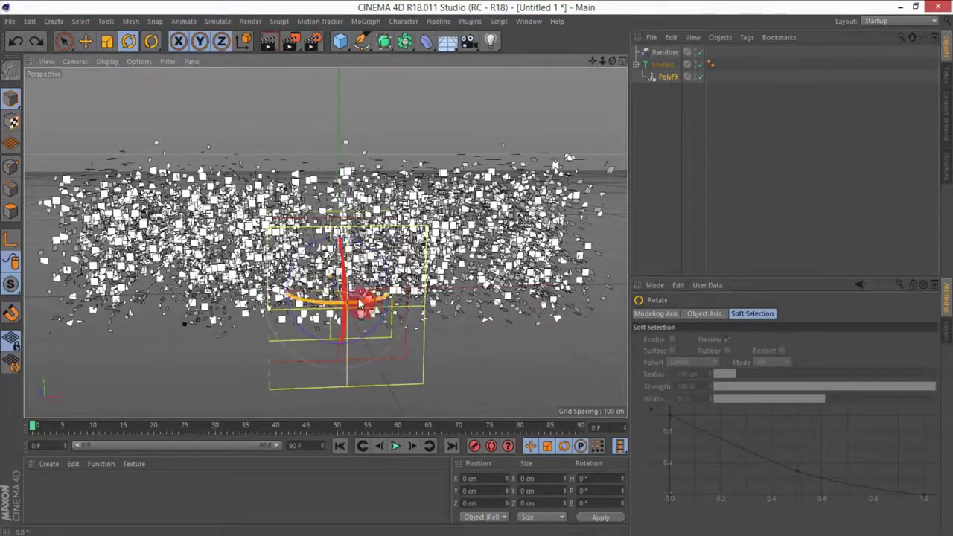
pyautogui.moveTo(359, 301)
pyautogui.mouseDown()
pyautogui.moveTo(305, 312)
pyautogui.moveTo(234, 302)
pyautogui.moveTo(241, 309)
pyautogui.mouseUp()
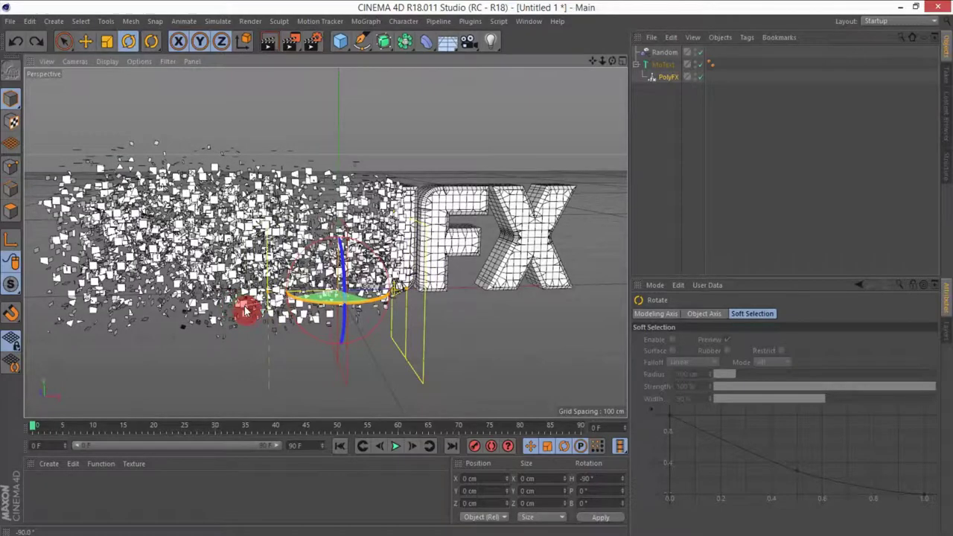
pyautogui.click(86, 40)
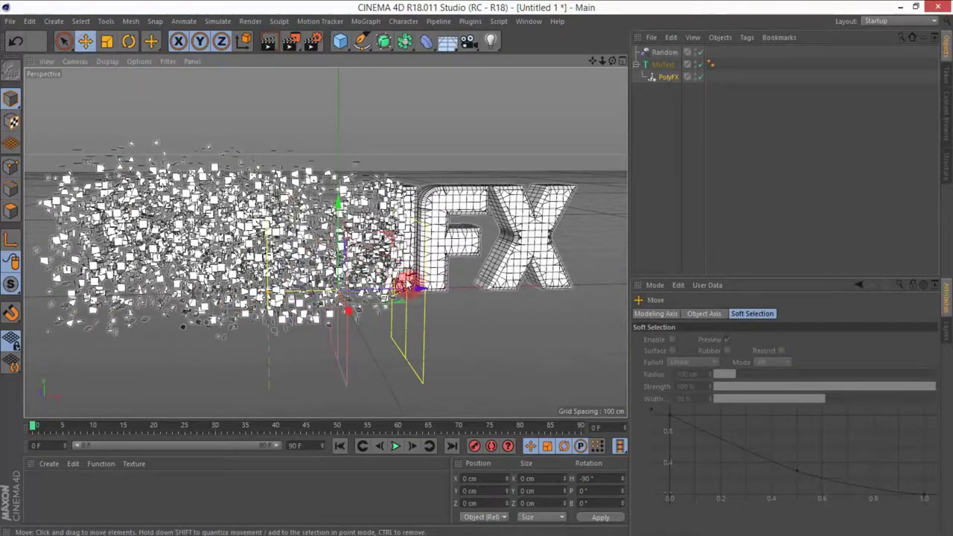
pyautogui.moveTo(405, 283)
pyautogui.mouseDown()
pyautogui.moveTo(558, 255)
pyautogui.moveTo(219, 255)
pyautogui.mouseUp()
# - Set the PolyFX falloff Size Z to 450 cm
pyautogui.click(666, 79)
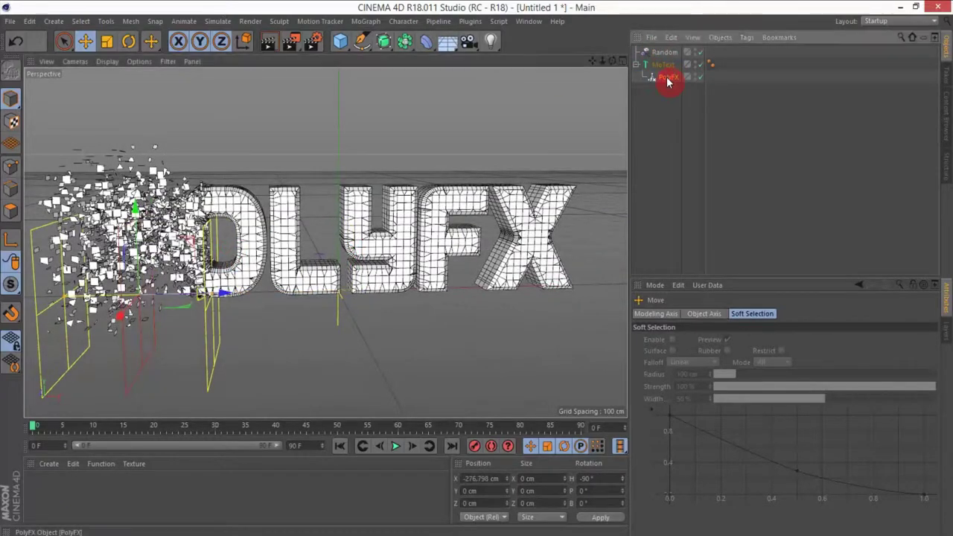
pyautogui.click(825, 314)
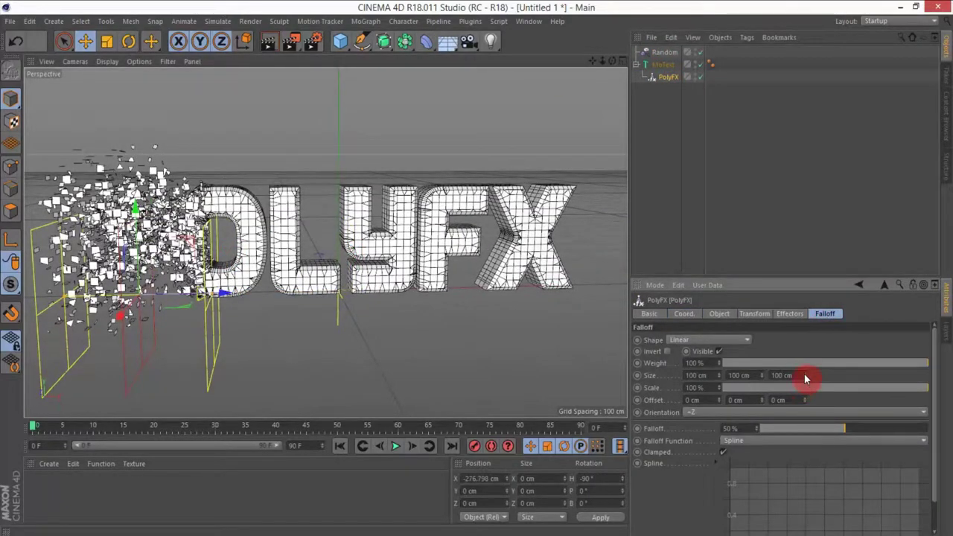
pyautogui.keyDown('alt'); pyautogui.moveTo(335, 298); pyautogui.dragTo(417, 282); pyautogui.keyUp('alt')
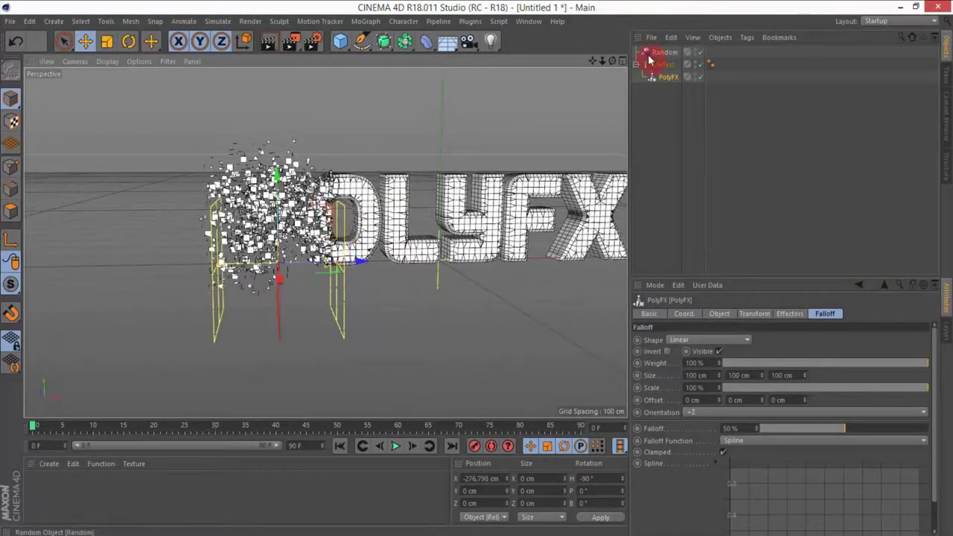
pyautogui.click(835, 313)
pyautogui.write('450')
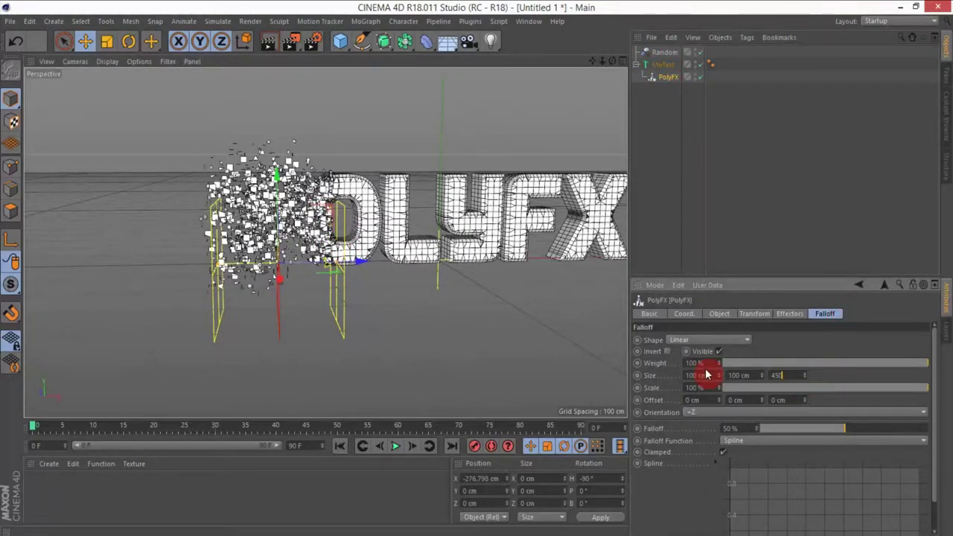
pyautogui.press('Return')
pyautogui.moveTo(511, 283)
pyautogui.keyDown('alt'); pyautogui.mouseDown()
pyautogui.moveTo(395, 276)
pyautogui.moveTo(438, 238)
pyautogui.moveTo(351, 241)
pyautogui.mouseUp(); pyautogui.keyUp('alt')
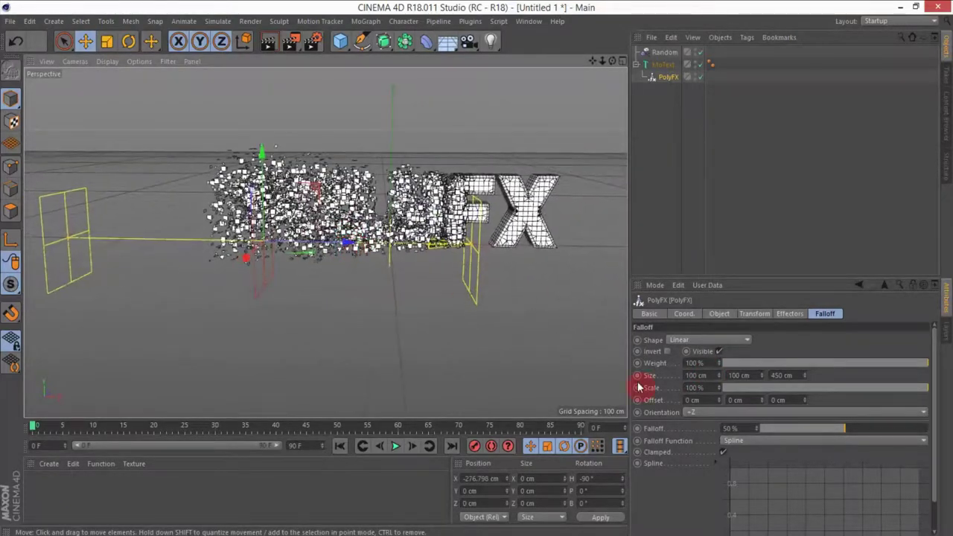
# - Set the falloff softness to 0% for a hard edge
pyautogui.click(725, 427)
pyautogui.click(656, 430)
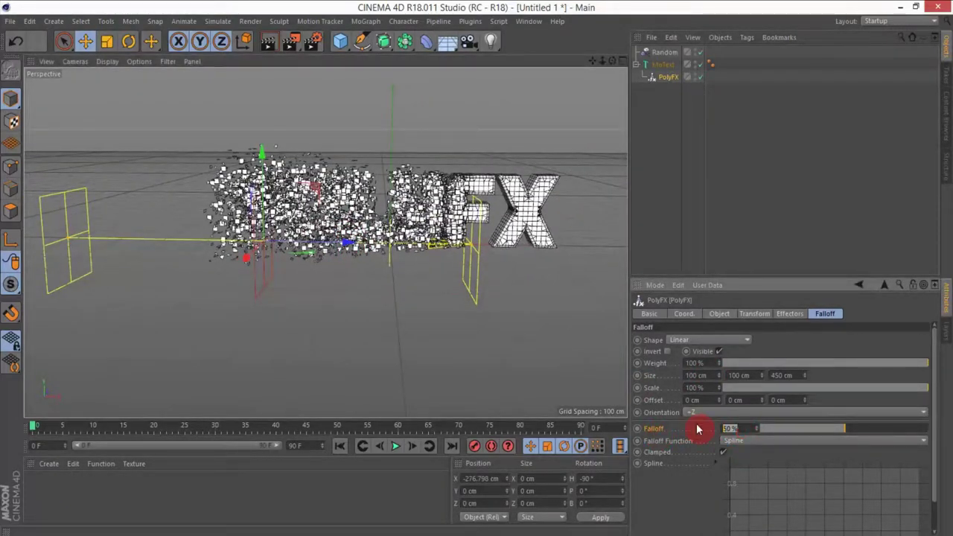
pyautogui.write('0')
pyautogui.press('Return')
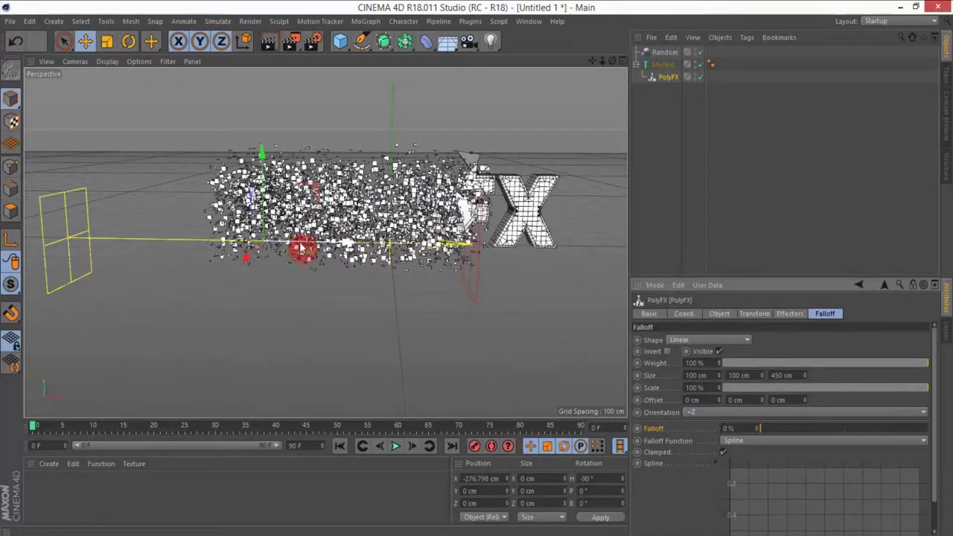
pyautogui.moveTo(301, 250)
pyautogui.mouseDown()
pyautogui.moveTo(47, 244)
pyautogui.moveTo(440, 249)
pyautogui.moveTo(127, 245)
pyautogui.moveTo(228, 263)
pyautogui.moveTo(427, 261)
pyautogui.moveTo(394, 270)
pyautogui.mouseUp()
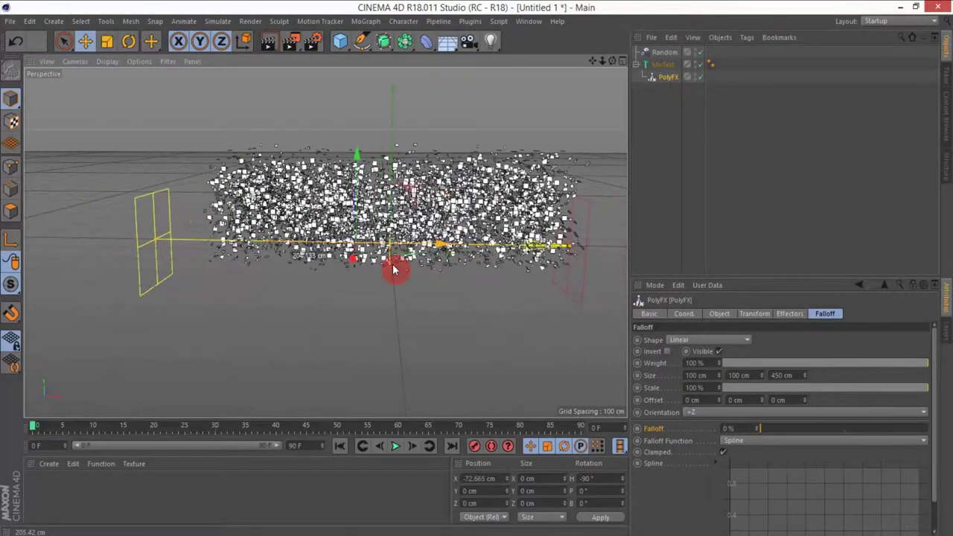
# - Invert the falloff, switch its function to Step, and move it to X -902.027 cm
pyautogui.click(694, 375)
pyautogui.click(666, 351)
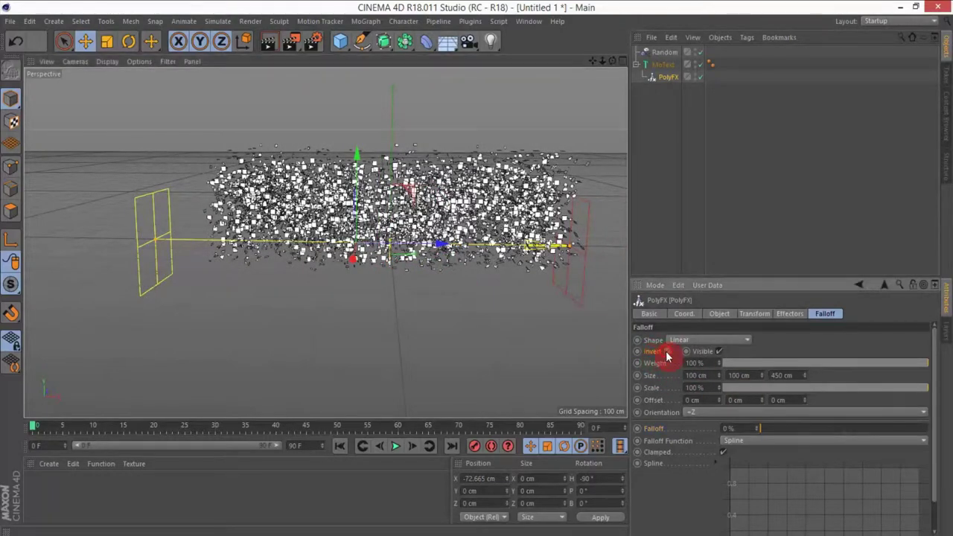
pyautogui.moveTo(412, 244)
pyautogui.mouseDown()
pyautogui.moveTo(81, 236)
pyautogui.moveTo(303, 238)
pyautogui.mouseUp()
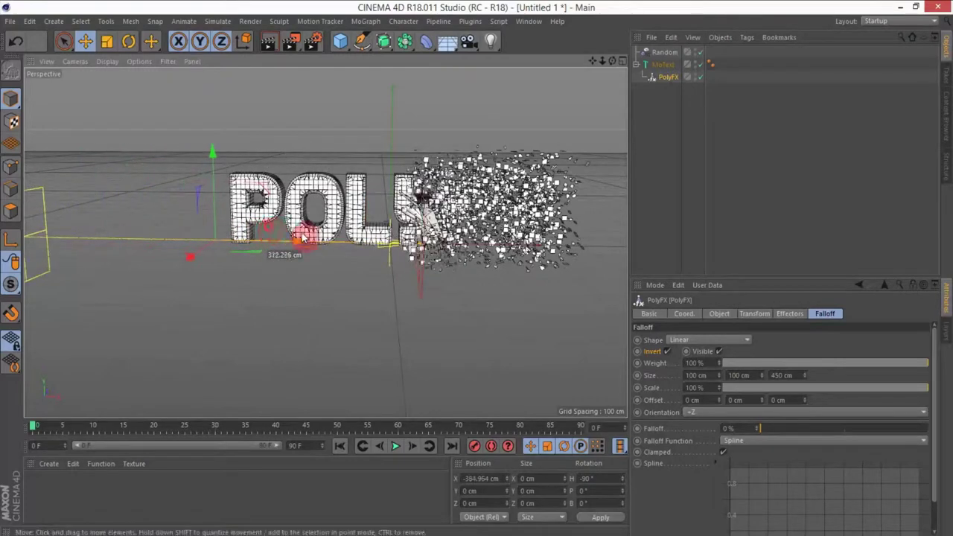
pyautogui.click(731, 441)
pyautogui.click(731, 516)
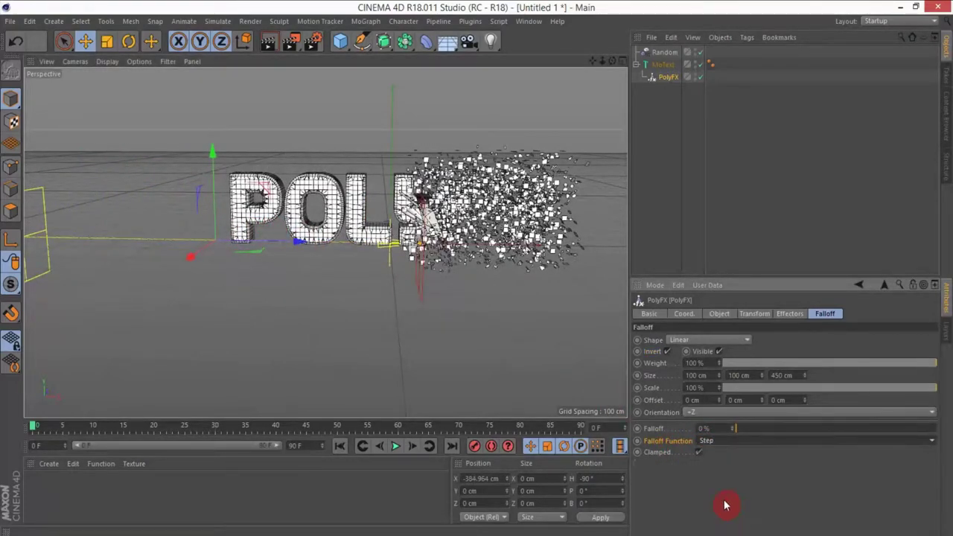
pyautogui.moveTo(224, 228)
pyautogui.mouseDown()
pyautogui.moveTo(301, 246)
pyautogui.moveTo(395, 248)
pyautogui.moveTo(328, 237)
pyautogui.moveTo(30, 235)
pyautogui.mouseUp()
pyautogui.moveTo(235, 240)
pyautogui.keyDown('alt'); pyautogui.mouseDown()
pyautogui.moveTo(302, 273)
pyautogui.moveTo(332, 312)
pyautogui.moveTo(451, 258)
pyautogui.moveTo(483, 223)
pyautogui.mouseUp(); pyautogui.keyUp('alt')
# - Enable Scale, Rotation and Uniform Scale on the Random effector; extend the timeline to 200 F
pyautogui.click(649, 55)
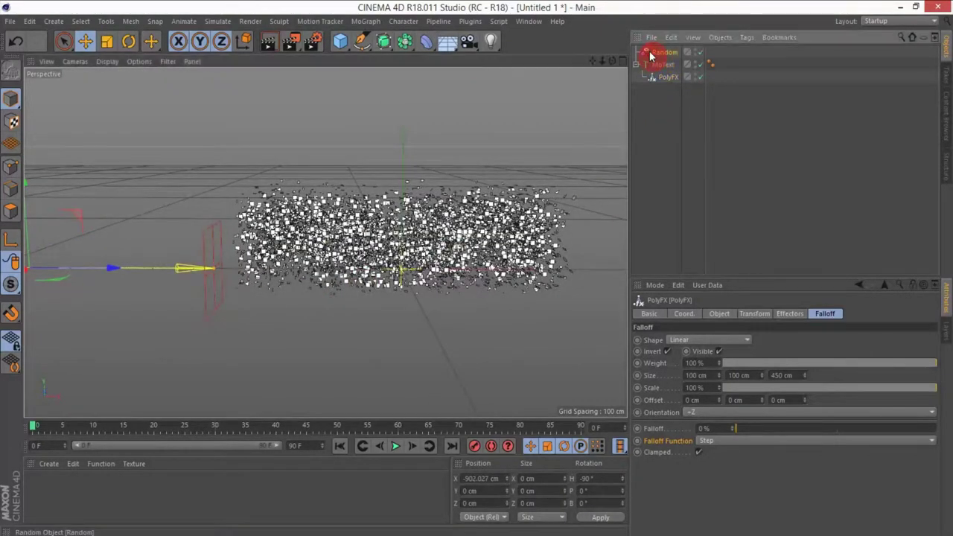
pyautogui.click(649, 55)
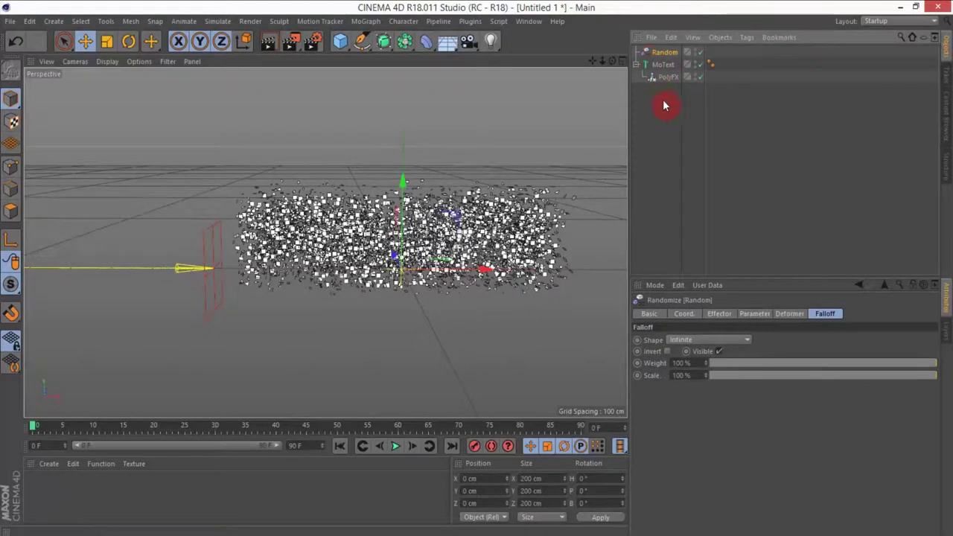
pyautogui.click(762, 315)
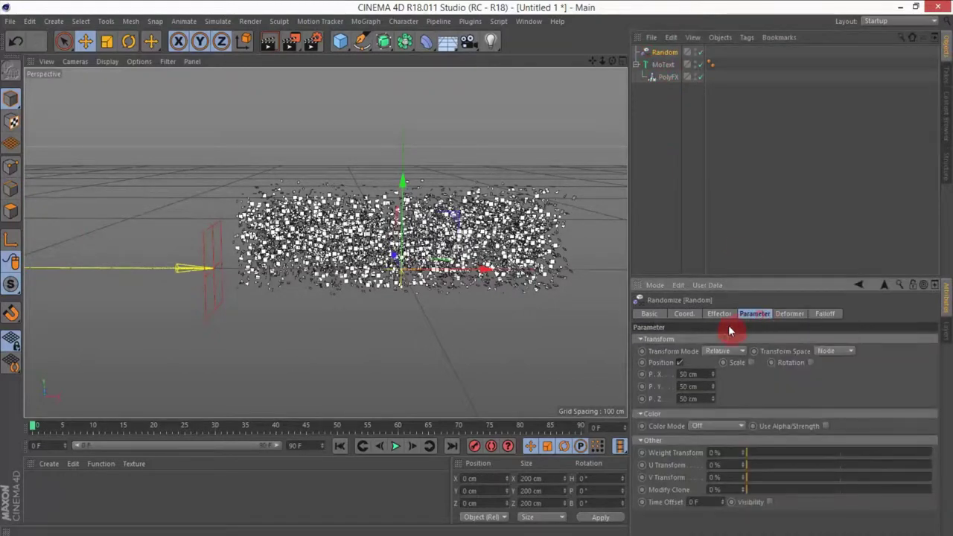
pyautogui.click(750, 363)
pyautogui.click(862, 363)
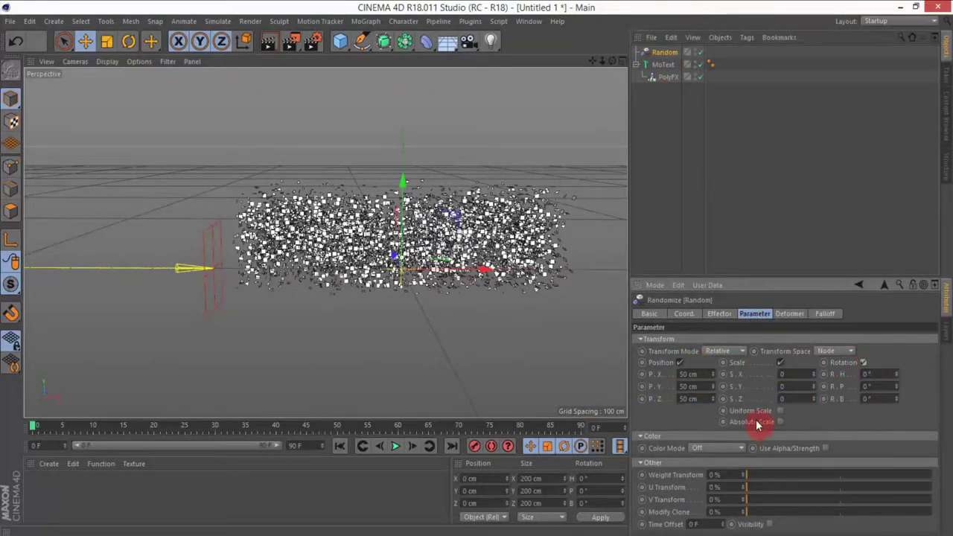
pyautogui.click(779, 412)
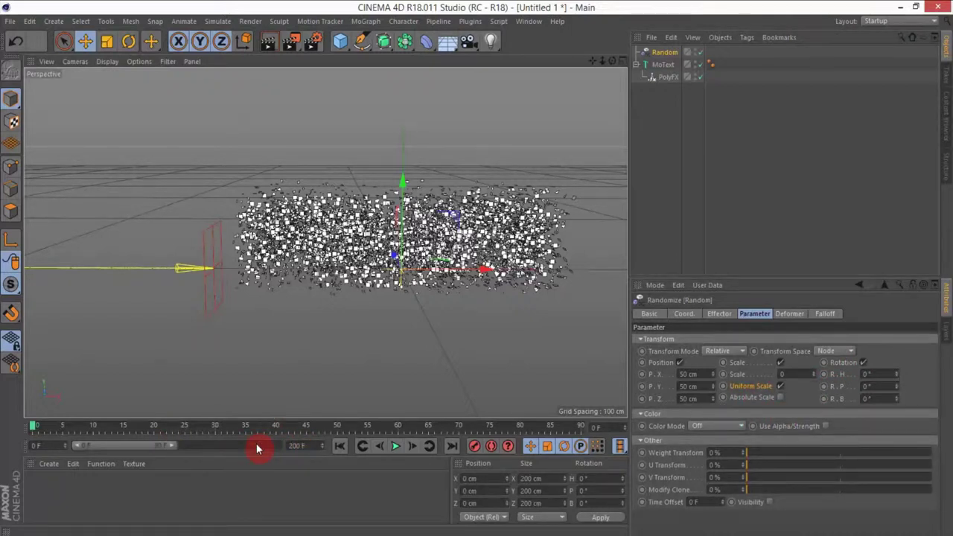
pyautogui.moveTo(184, 447); pyautogui.dragTo(277, 446)
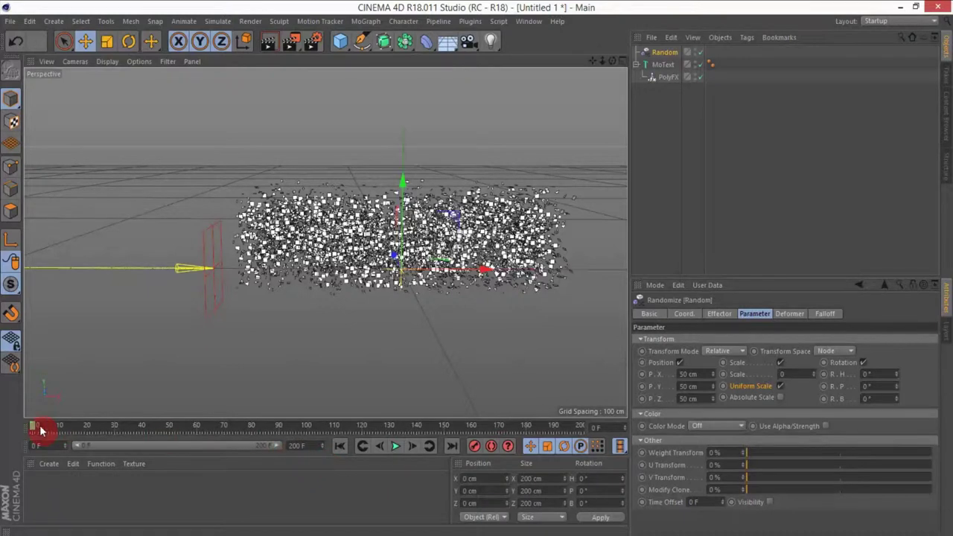
# - Keyframe Random at frame 0, then set P 100/150/200 cm and R 45/90/180° at frame 120
pyautogui.keyDown('ctrl'); pyautogui.click(642, 374); pyautogui.keyUp('ctrl')
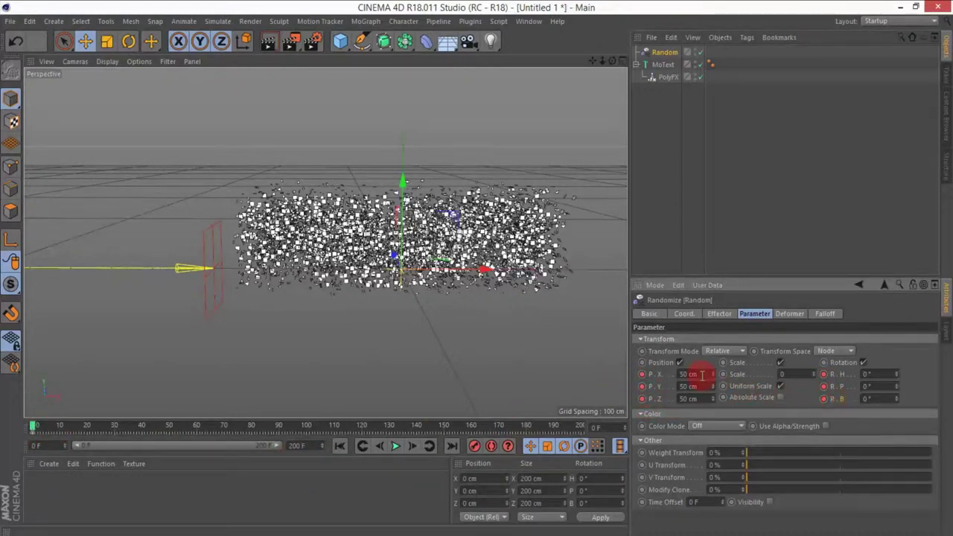
pyautogui.click(365, 426)
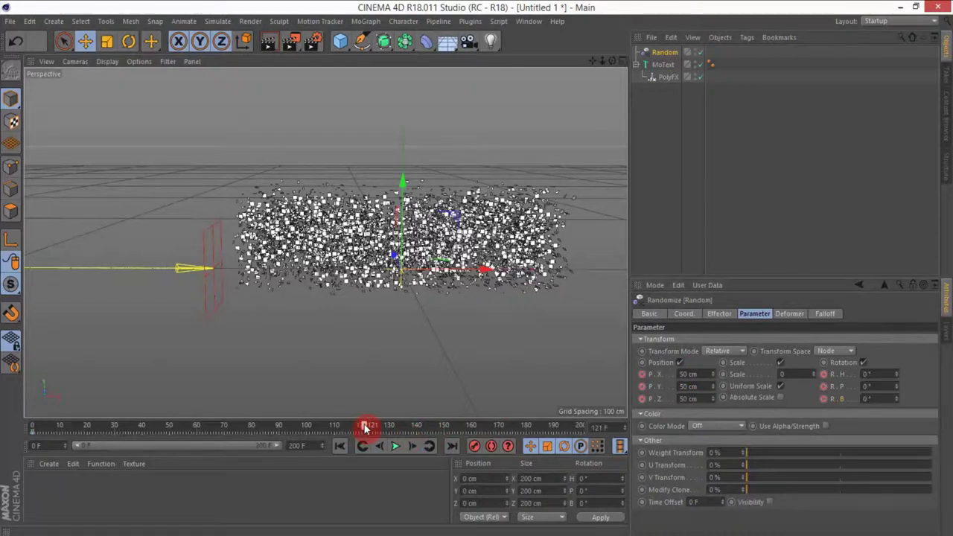
pyautogui.doubleClick(704, 375)
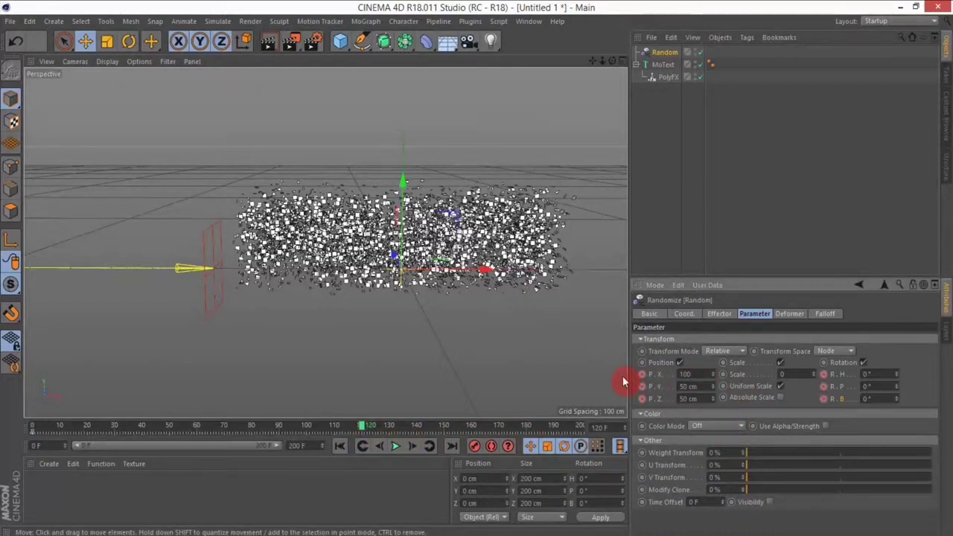
pyautogui.press('Tab')
pyautogui.press('Tab')
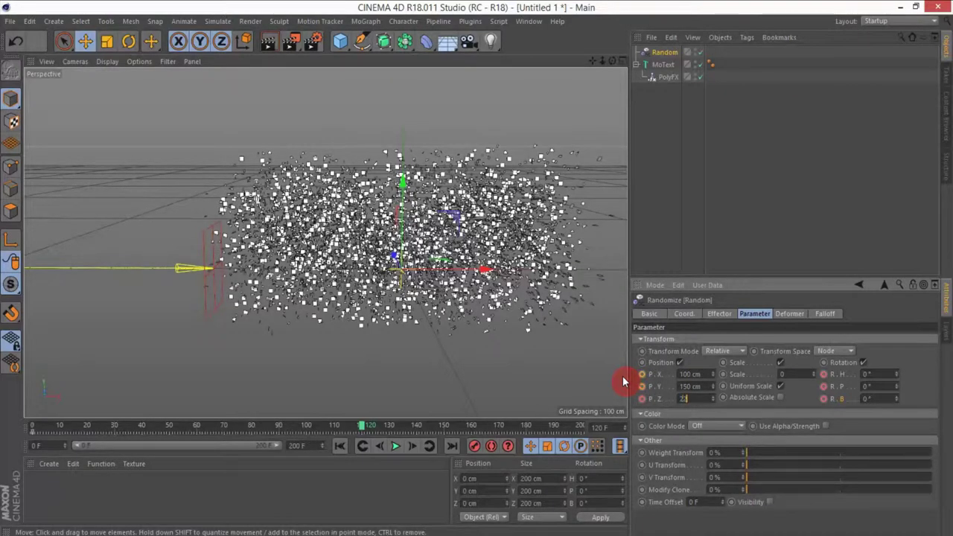
pyautogui.write('00')
pyautogui.press('Return')
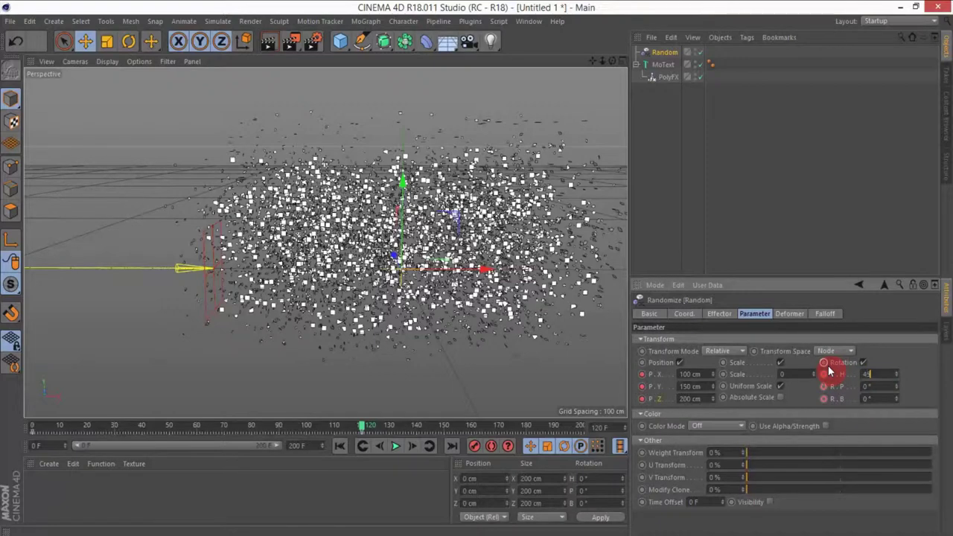
pyautogui.press('Tab')
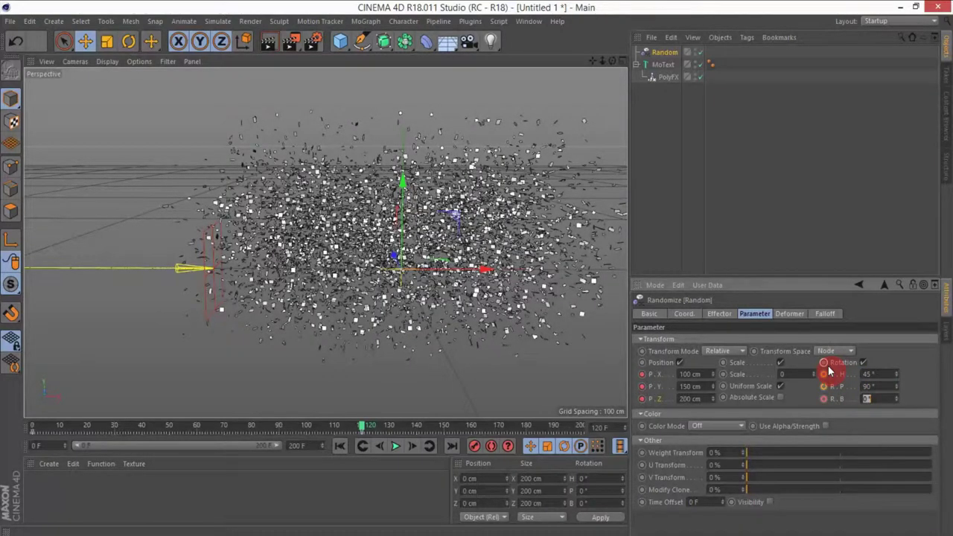
pyautogui.write('0')
pyautogui.press('Return')
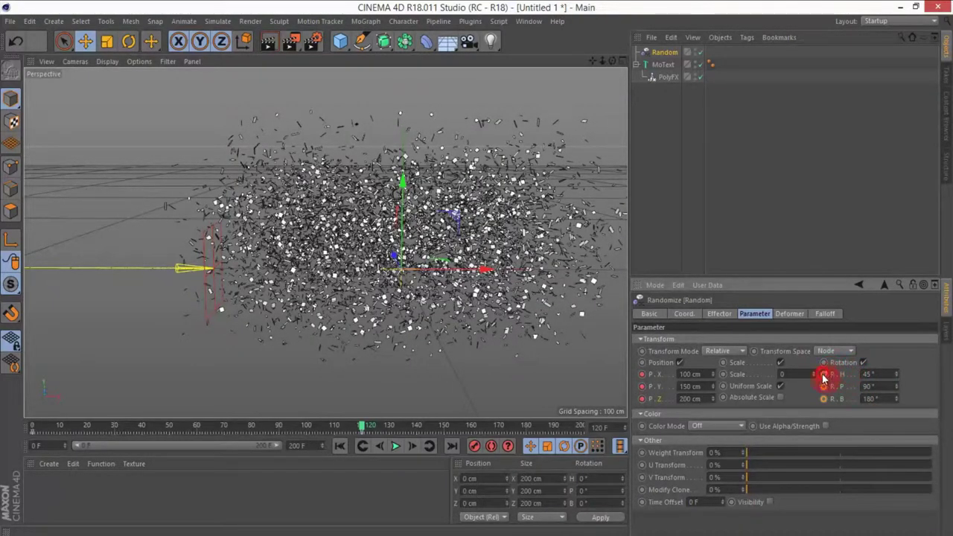
# - Play back the animation and rewind to frame 0
pyautogui.click(340, 445)
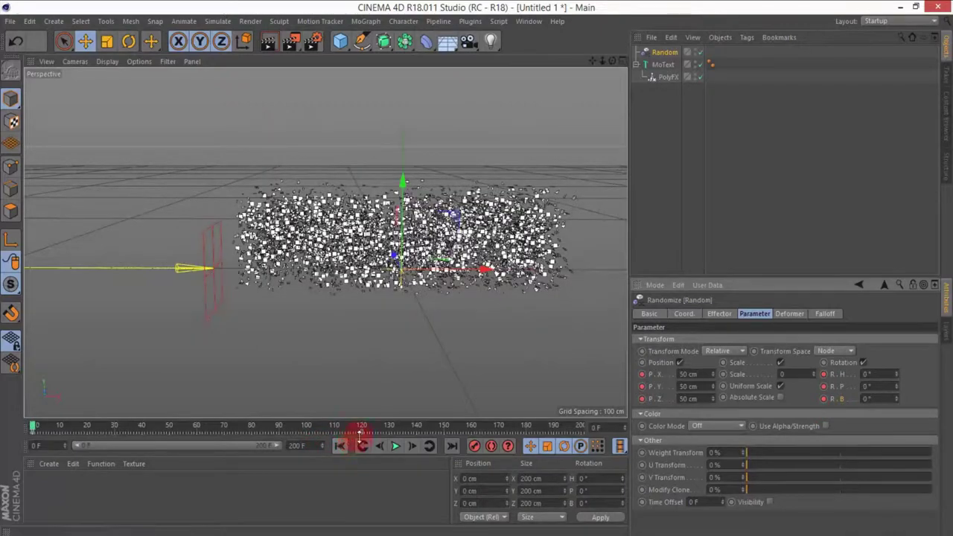
pyautogui.click(395, 445)
pyautogui.click(339, 445)
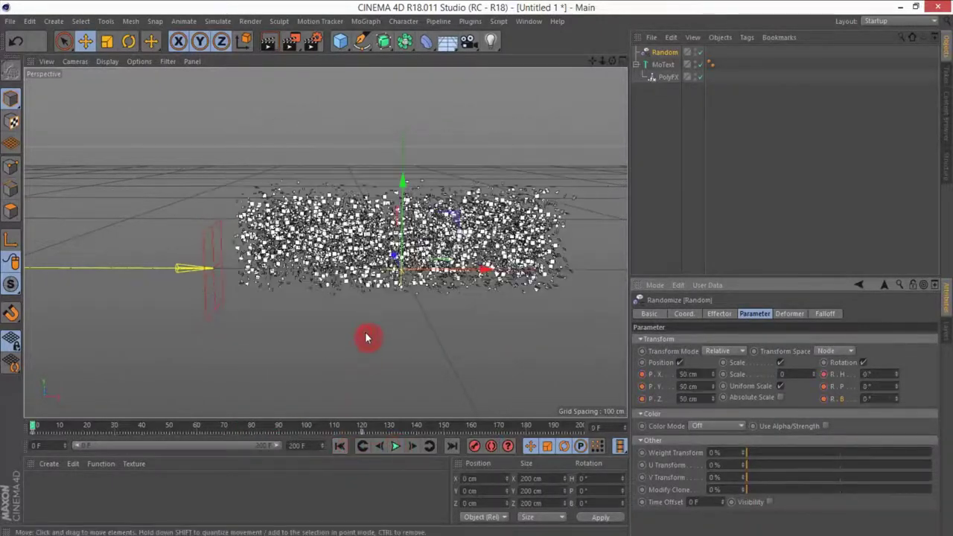
pyautogui.keyDown('alt'); pyautogui.moveTo(366, 339); pyautogui.dragTo(385, 304); pyautogui.keyUp('alt')
# - Keyframe the PolyFX X position to 0 cm at frame 120 so the text reassembles
pyautogui.click(667, 78)
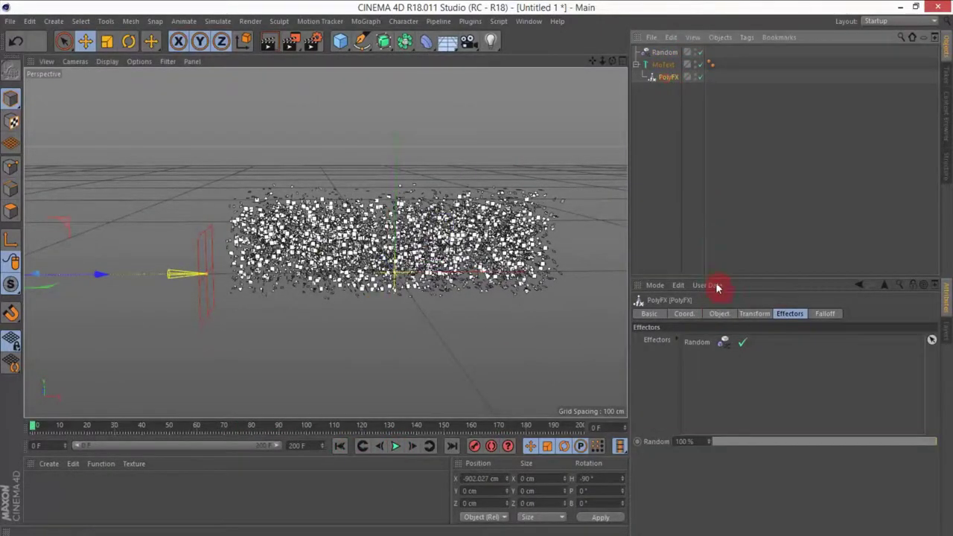
pyautogui.click(686, 314)
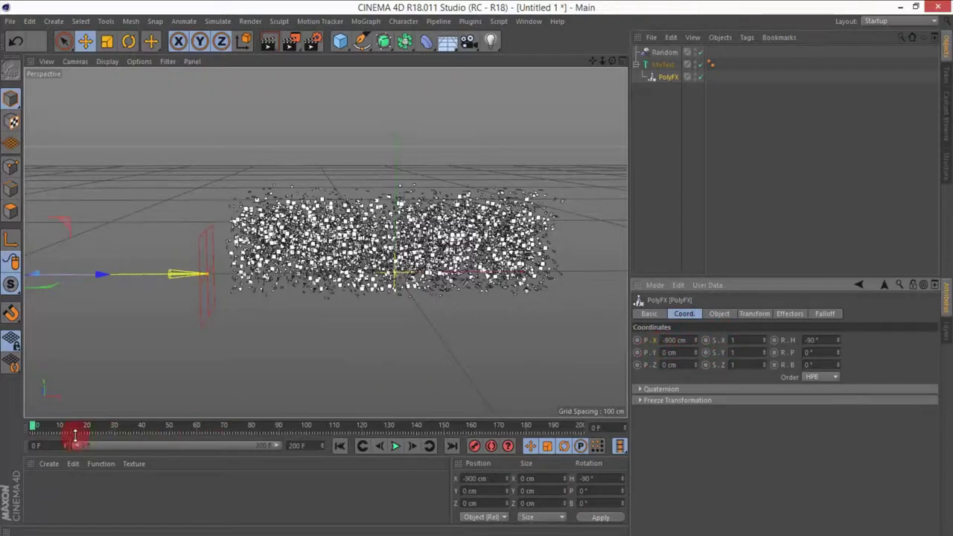
pyautogui.moveTo(33, 426)
pyautogui.mouseDown()
pyautogui.moveTo(88, 437)
pyautogui.moveTo(85, 425)
pyautogui.mouseUp()
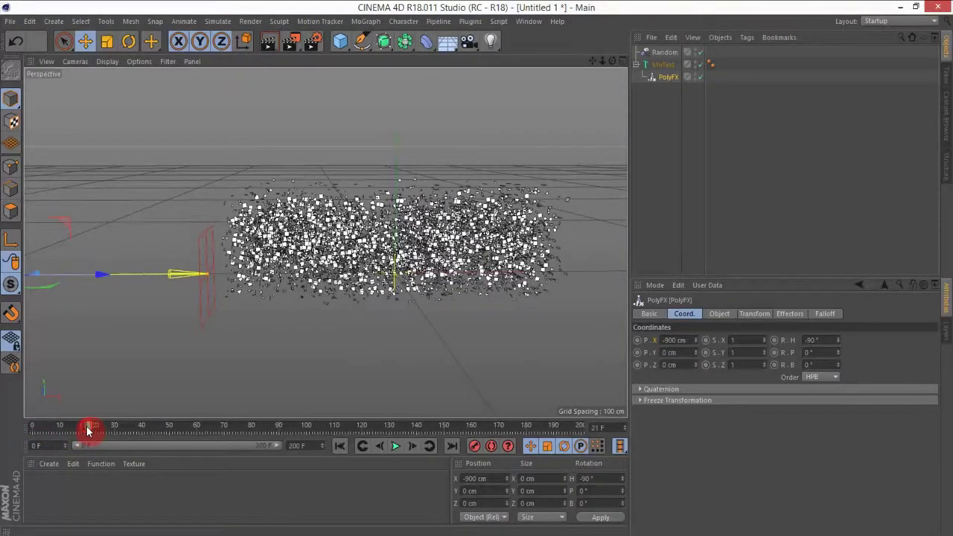
pyautogui.moveTo(87, 430); pyautogui.dragTo(87, 434)
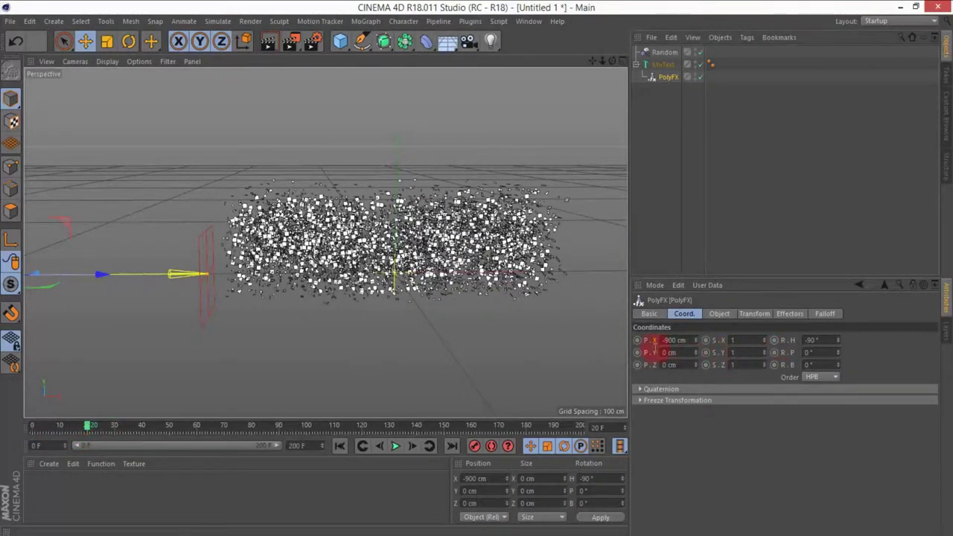
pyautogui.rightClick(643, 341)
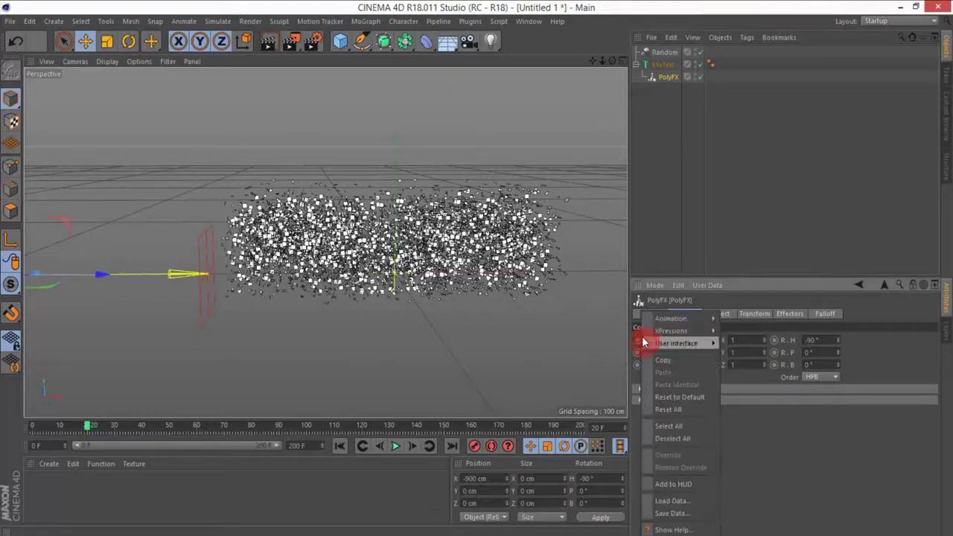
pyautogui.click(676, 270)
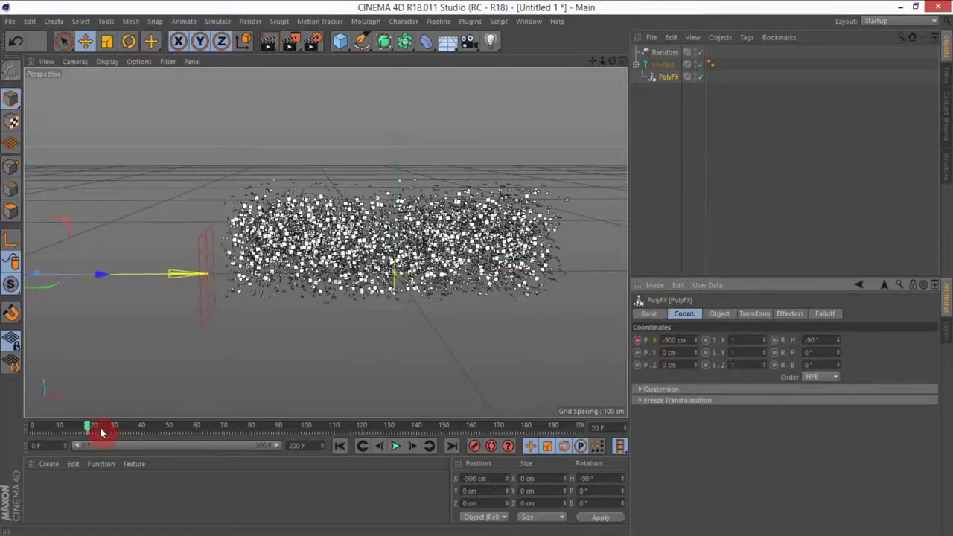
pyautogui.moveTo(87, 429); pyautogui.dragTo(363, 435)
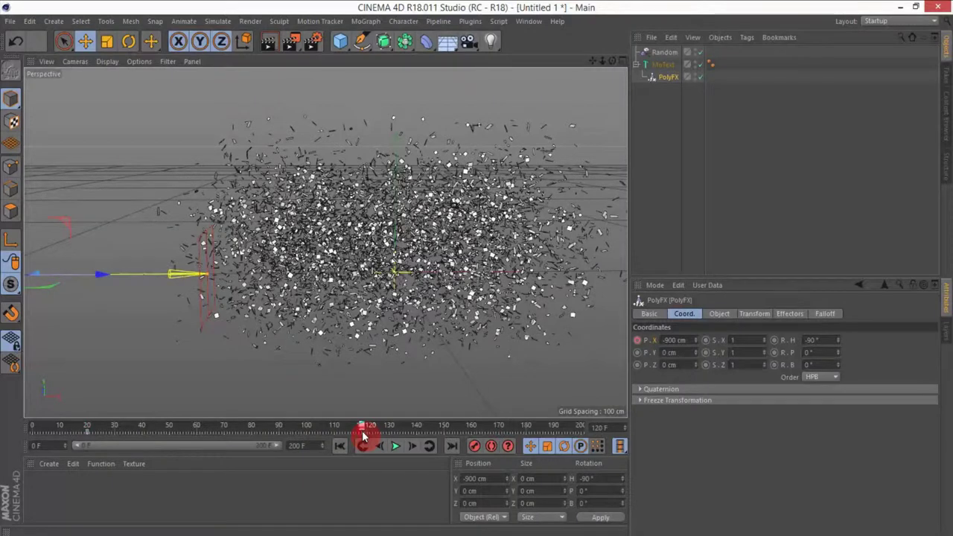
pyautogui.moveTo(689, 342); pyautogui.dragTo(646, 337)
pyautogui.write('0')
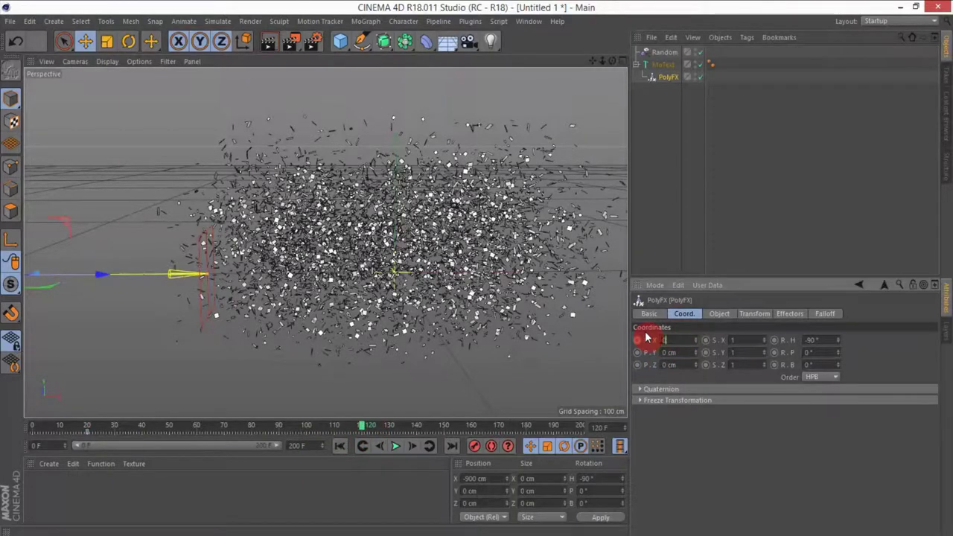
pyautogui.press('Return')
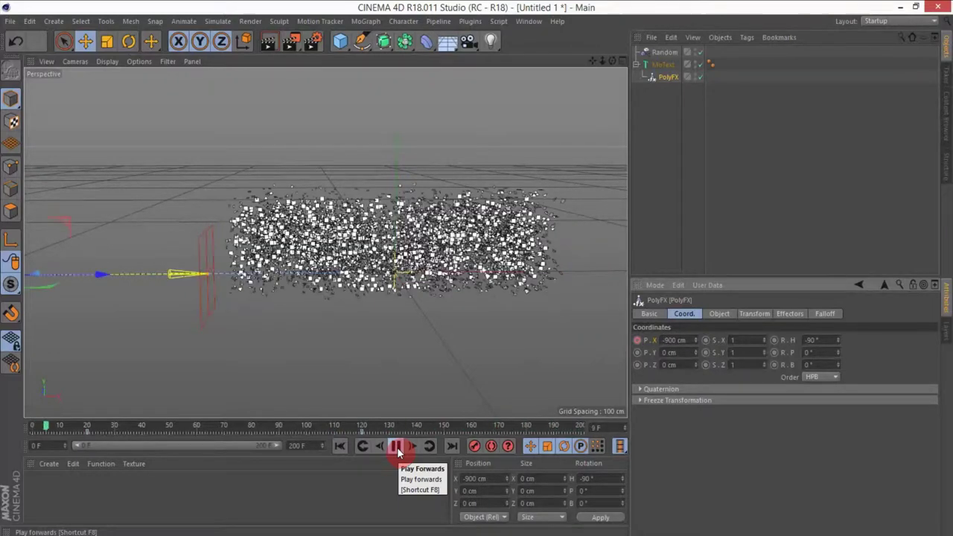
# - Stop at frame 51, orbit close to the forming P, and select MoText
pyautogui.click(395, 445)
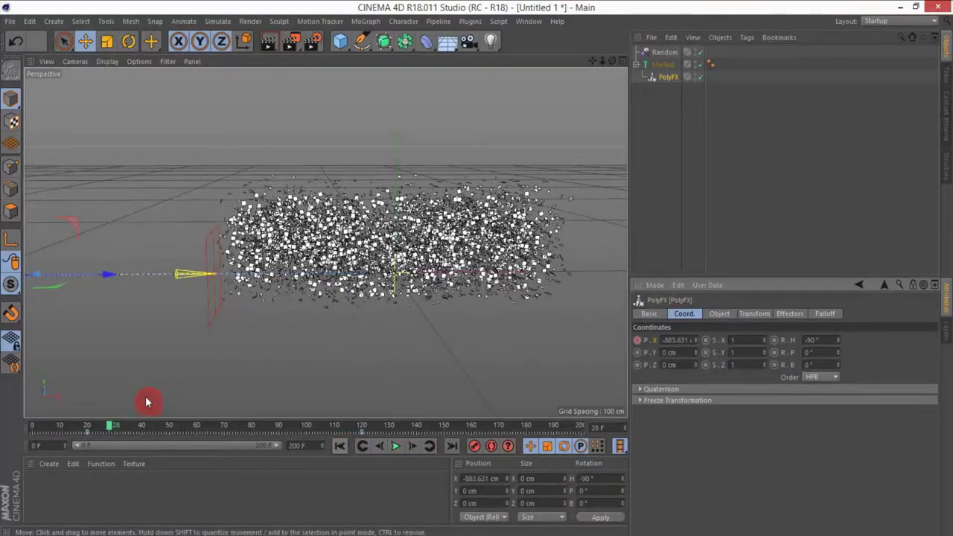
pyautogui.moveTo(108, 432); pyautogui.dragTo(170, 432)
pyautogui.scroll(5, 277, 253)
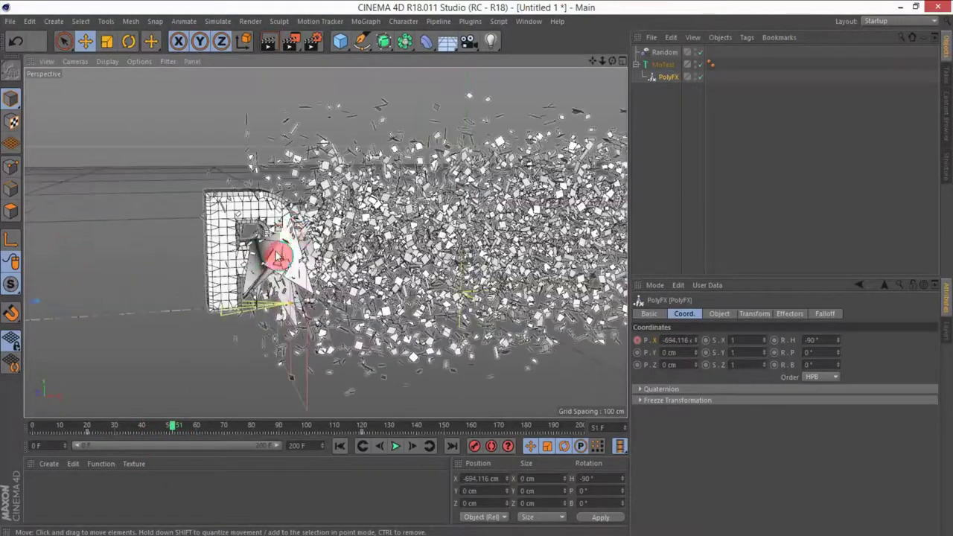
pyautogui.moveTo(276, 253)
pyautogui.keyDown('alt'); pyautogui.mouseDown()
pyautogui.moveTo(366, 308)
pyautogui.moveTo(74, 271)
pyautogui.moveTo(170, 270)
pyautogui.moveTo(404, 298)
pyautogui.moveTo(406, 276)
pyautogui.moveTo(601, 112)
pyautogui.mouseUp(); pyautogui.keyUp('alt')
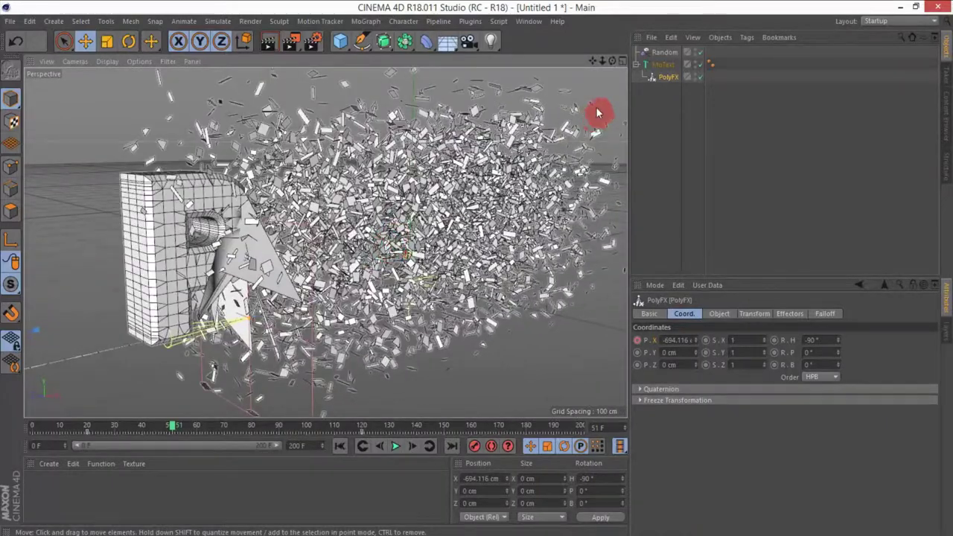
pyautogui.click(659, 66)
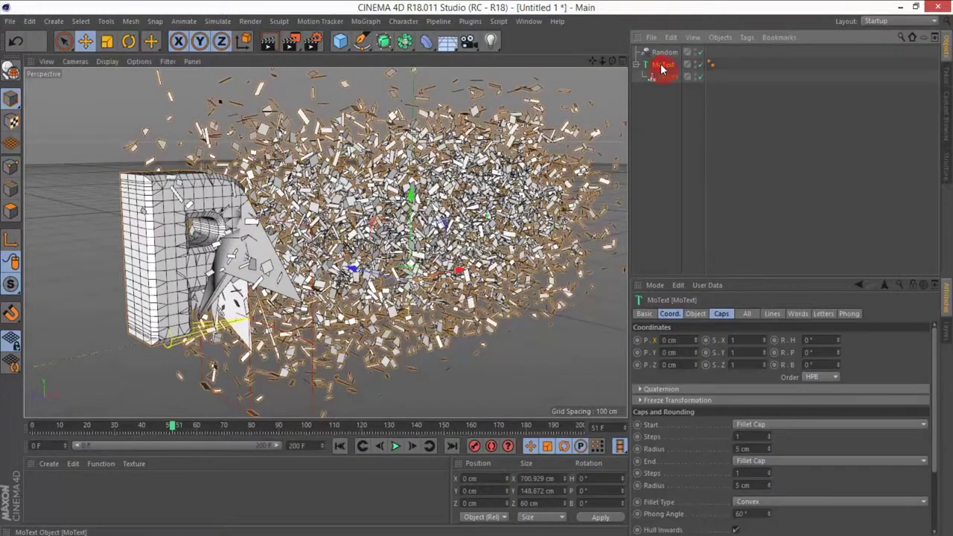
# - Add a Cloth Surface around the MoText and move in close to the shards
pyautogui.click(216, 22)
pyautogui.moveTo(223, 40)
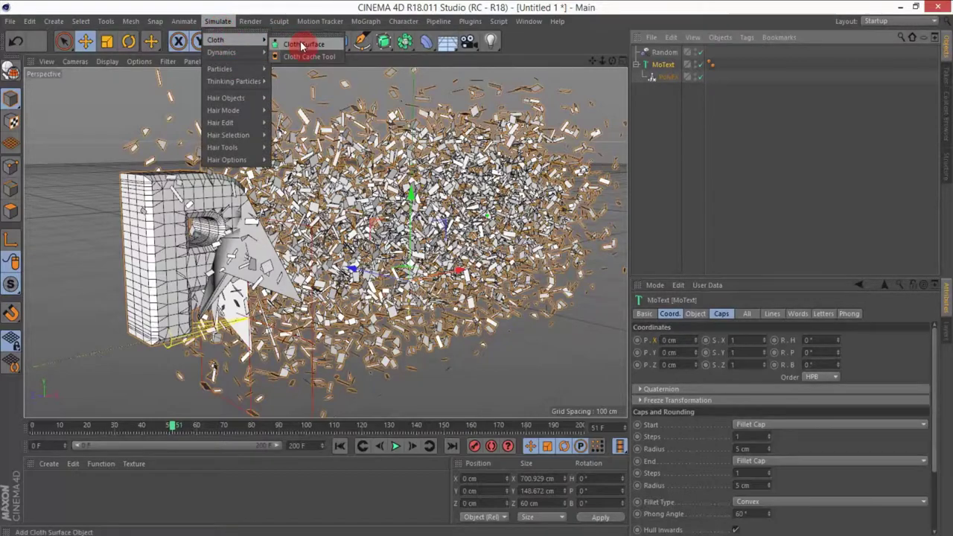
pyautogui.click(302, 46)
pyautogui.moveTo(298, 213)
pyautogui.keyDown('alt'); pyautogui.mouseDown()
pyautogui.moveTo(282, 206)
pyautogui.moveTo(316, 221)
pyautogui.moveTo(206, 255)
pyautogui.mouseUp(); pyautogui.keyUp('alt')
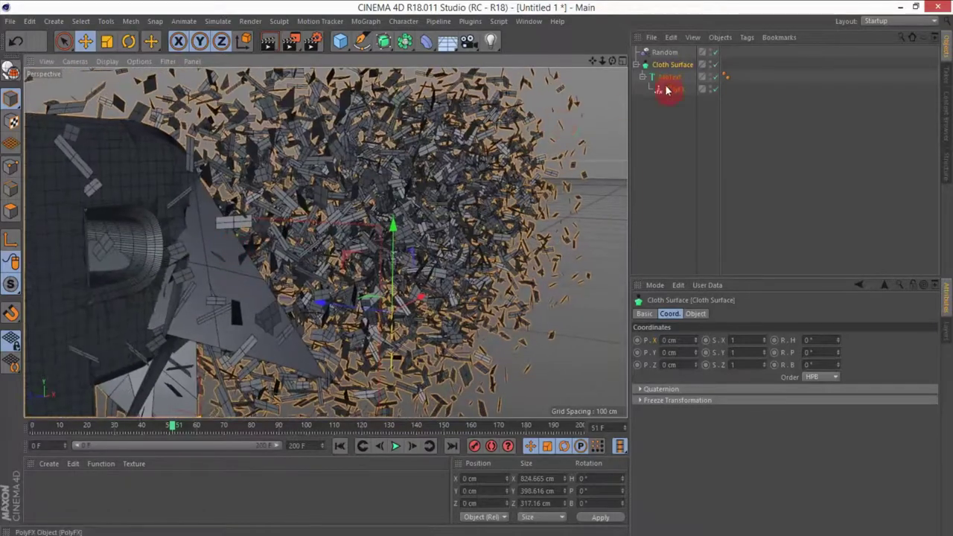
# - Set the Cloth Surface thickness to 5 cm
pyautogui.click(695, 313)
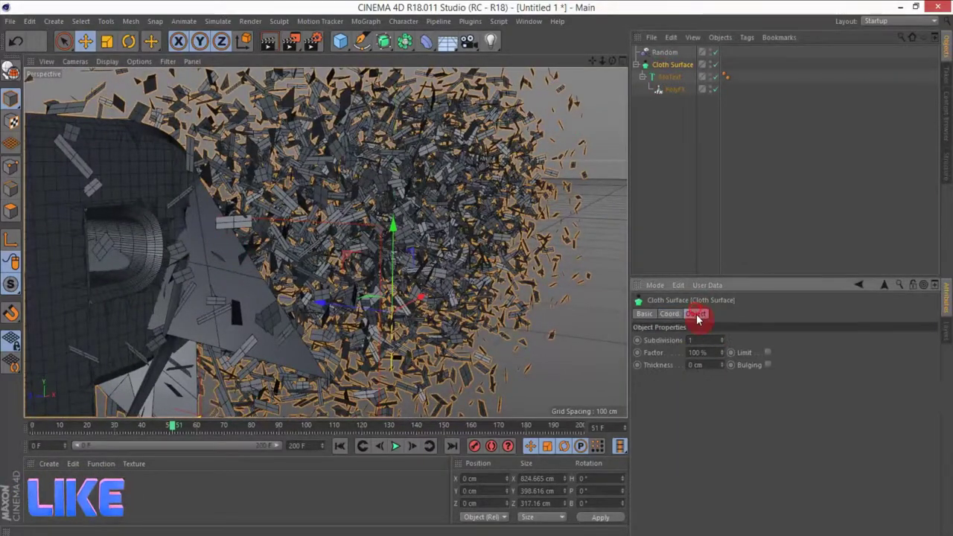
pyautogui.moveTo(720, 372); pyautogui.dragTo(722, 366)
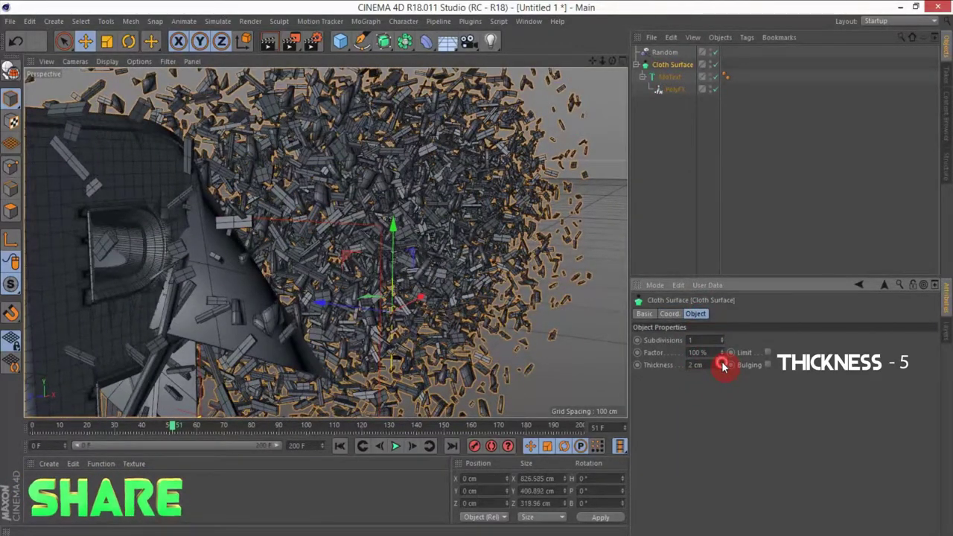
pyautogui.click(721, 364)
pyautogui.moveTo(617, 346)
pyautogui.keyDown('alt'); pyautogui.mouseDown()
pyautogui.moveTo(144, 289)
pyautogui.moveTo(174, 293)
pyautogui.moveTo(198, 319)
pyautogui.mouseUp(); pyautogui.keyUp('alt')
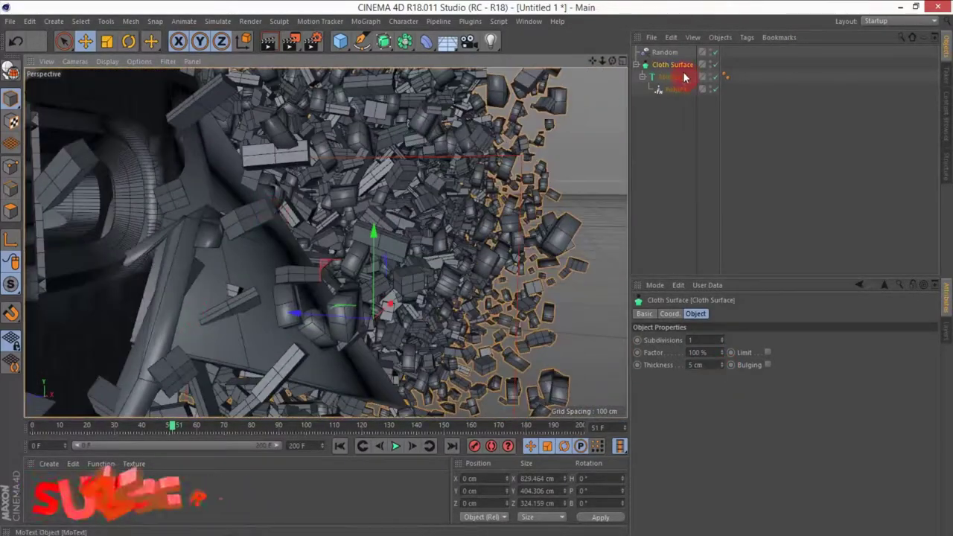
# - Toggle the Cloth Surface off and on to compare, then zoom out to the whole fragment cloud
pyautogui.click(714, 66)
pyautogui.click(714, 66)
pyautogui.click(715, 65)
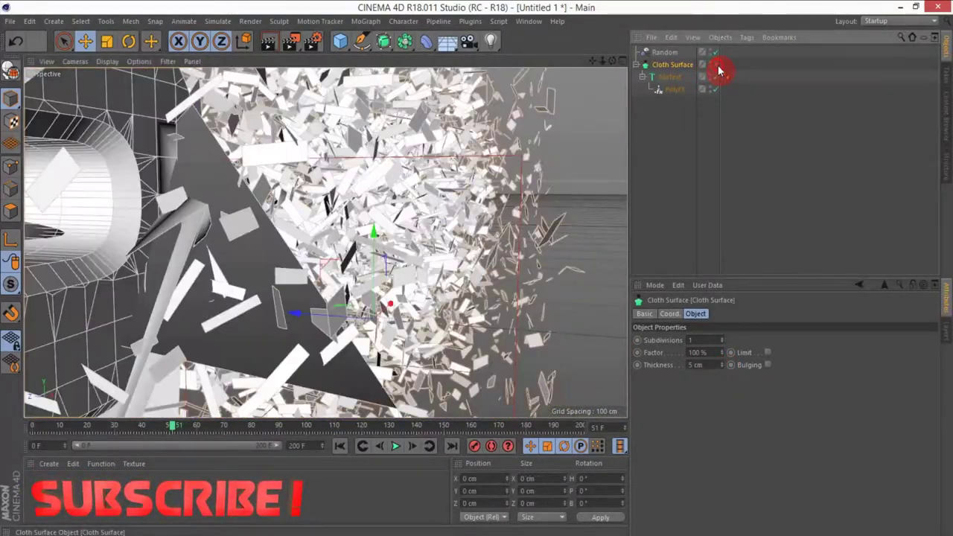
pyautogui.click(714, 65)
pyautogui.moveTo(484, 175)
pyautogui.keyDown('alt'); pyautogui.mouseDown()
pyautogui.moveTo(390, 215)
pyautogui.moveTo(221, 226)
pyautogui.moveTo(322, 250)
pyautogui.moveTo(354, 508)
pyautogui.mouseUp(); pyautogui.keyUp('alt')
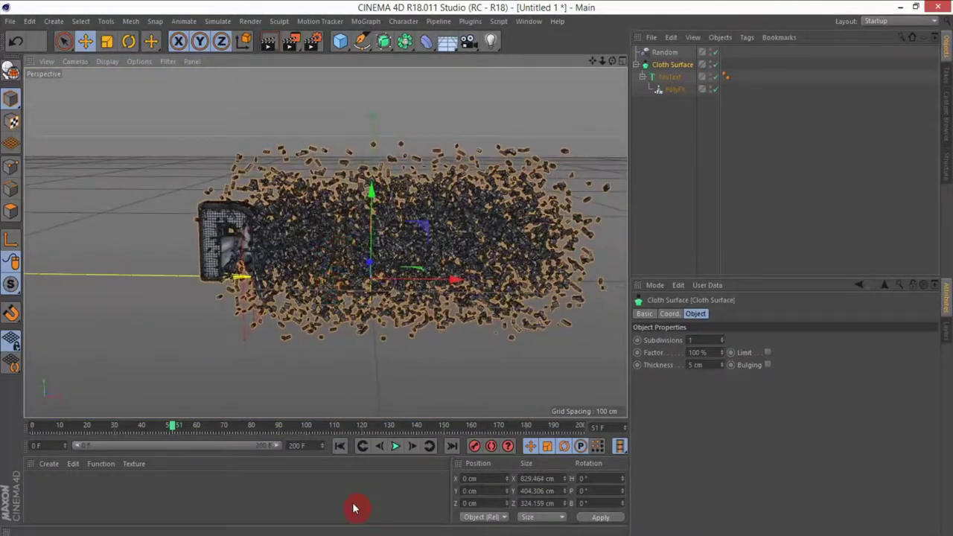
# - Play the animation from frame 0, then orbit and zoom out to inspect the POLYFX letters
pyautogui.click(339, 447)
pyautogui.click(394, 446)
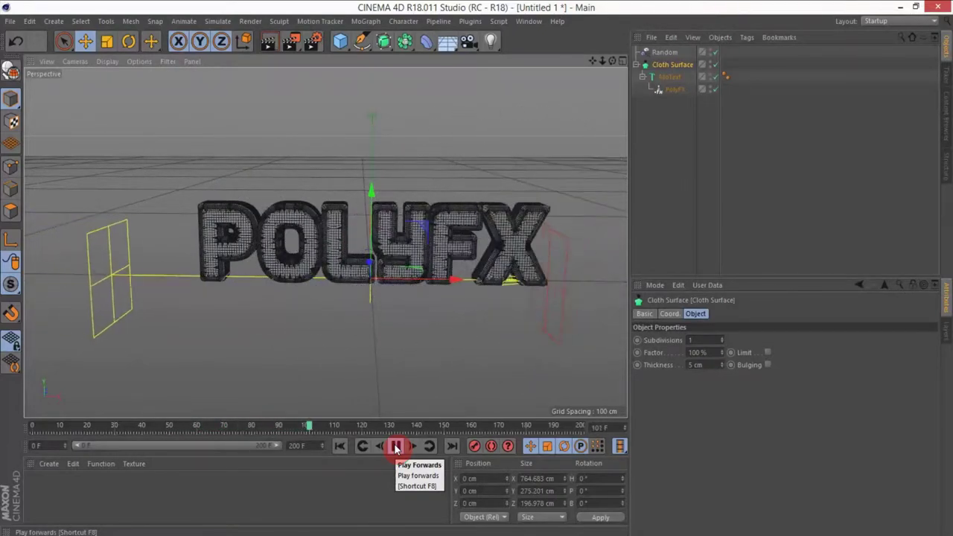
pyautogui.moveTo(541, 298)
pyautogui.keyDown('alt'); pyautogui.mouseDown()
pyautogui.moveTo(552, 237)
pyautogui.moveTo(410, 265)
pyautogui.moveTo(457, 276)
pyautogui.moveTo(519, 242)
pyautogui.mouseUp(); pyautogui.keyUp('alt')
pyautogui.moveTo(518, 243)
pyautogui.keyDown('alt'); pyautogui.mouseDown(button='right')
pyautogui.moveTo(340, 259)
pyautogui.moveTo(283, 276)
pyautogui.moveTo(460, 247)
pyautogui.moveTo(395, 277)
pyautogui.moveTo(404, 272)
pyautogui.moveTo(390, 268)
pyautogui.moveTo(360, 294)
pyautogui.mouseUp(button='right'); pyautogui.keyUp('alt')
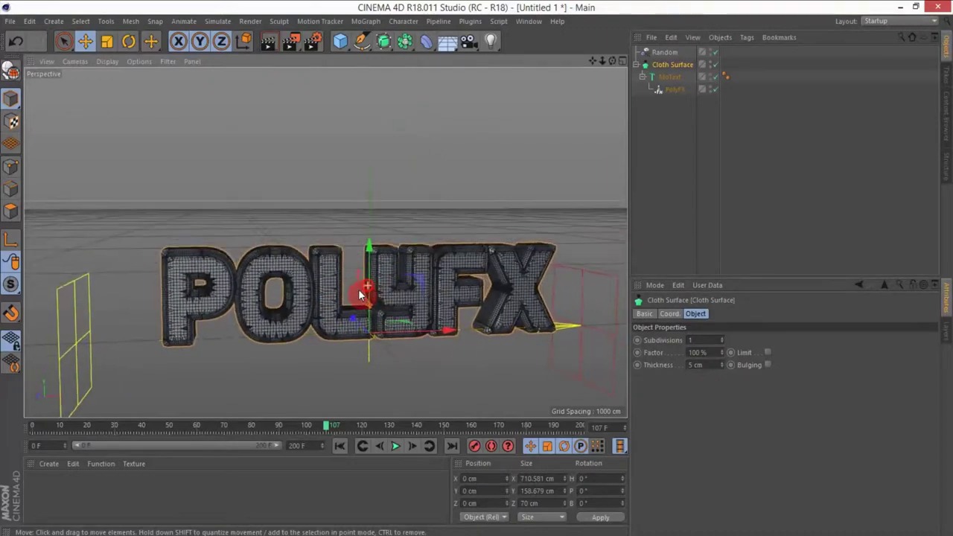
# - Rewind to frame 0, add a Floor and lower it to Y -180 cm in Front view
pyautogui.click(333, 425)
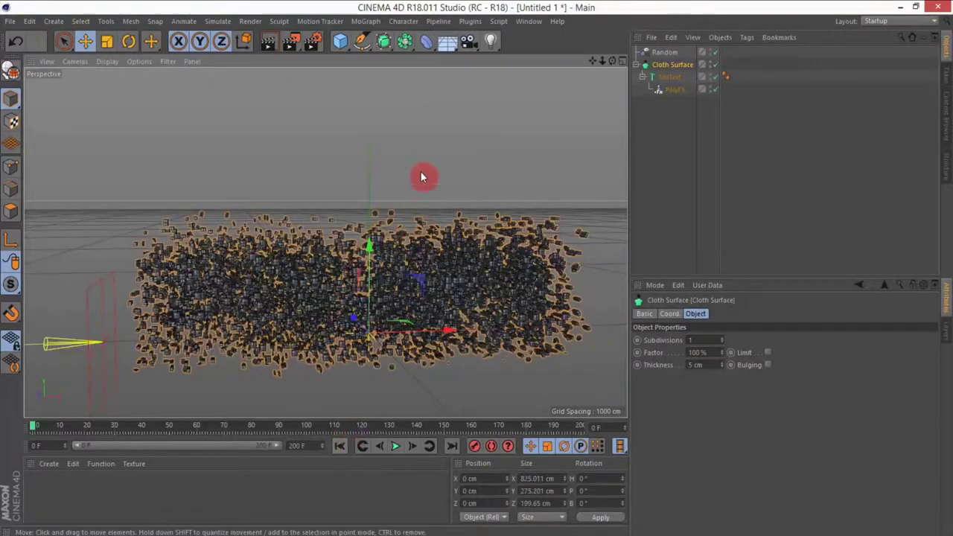
pyautogui.moveTo(447, 41); pyautogui.dragTo(489, 53)
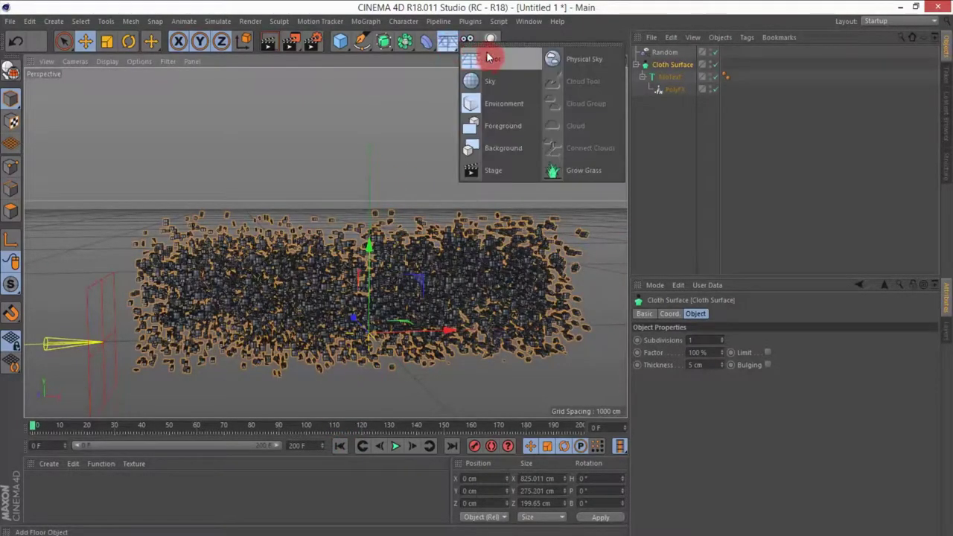
pyautogui.middleClick(419, 260)
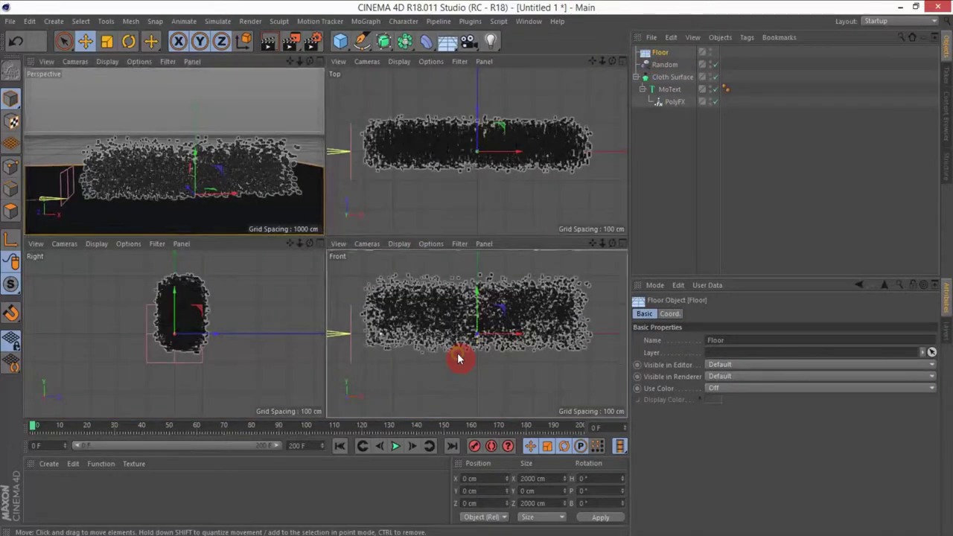
pyautogui.middleClick(457, 355)
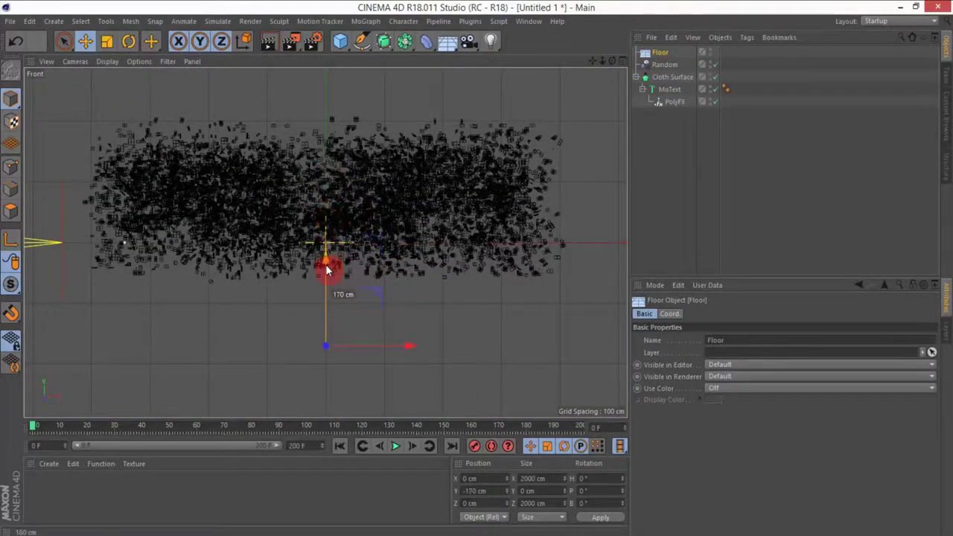
pyautogui.moveTo(325, 266); pyautogui.dragTo(326, 270)
pyautogui.middleClick(333, 251)
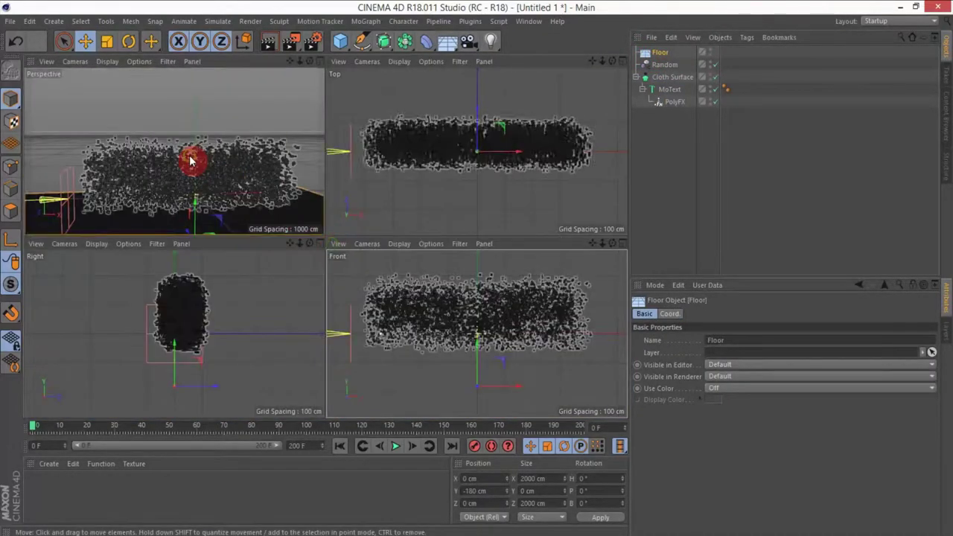
# - Back in Perspective view, add a Background object and select the Floor
pyautogui.middleClick(191, 160)
pyautogui.keyDown('alt'); pyautogui.moveTo(234, 266); pyautogui.dragTo(256, 234); pyautogui.keyUp('alt')
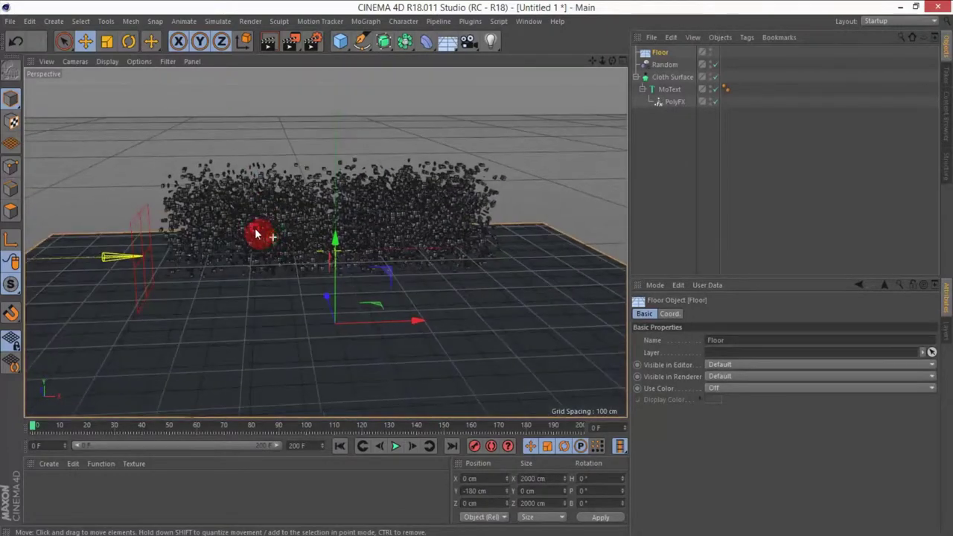
pyautogui.moveTo(450, 41); pyautogui.dragTo(502, 147)
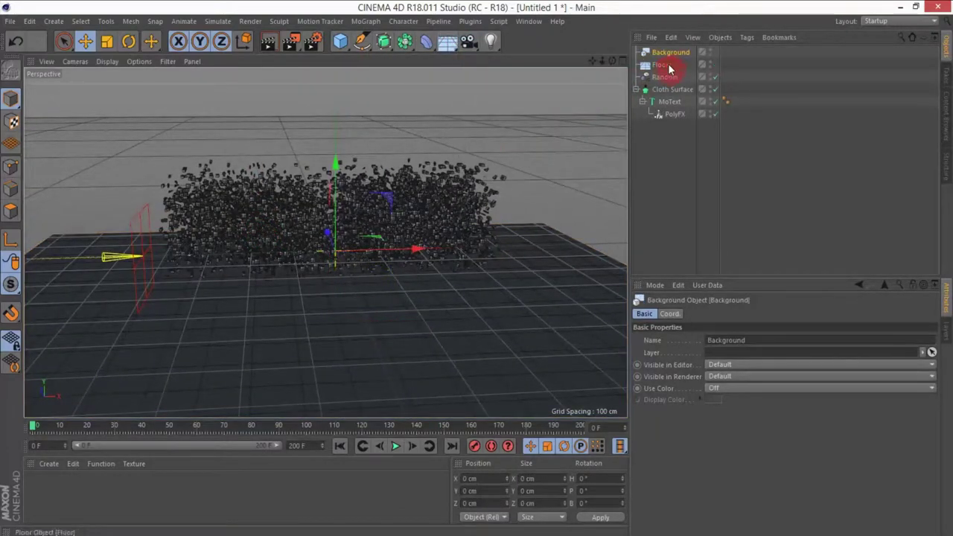
pyautogui.click(653, 71)
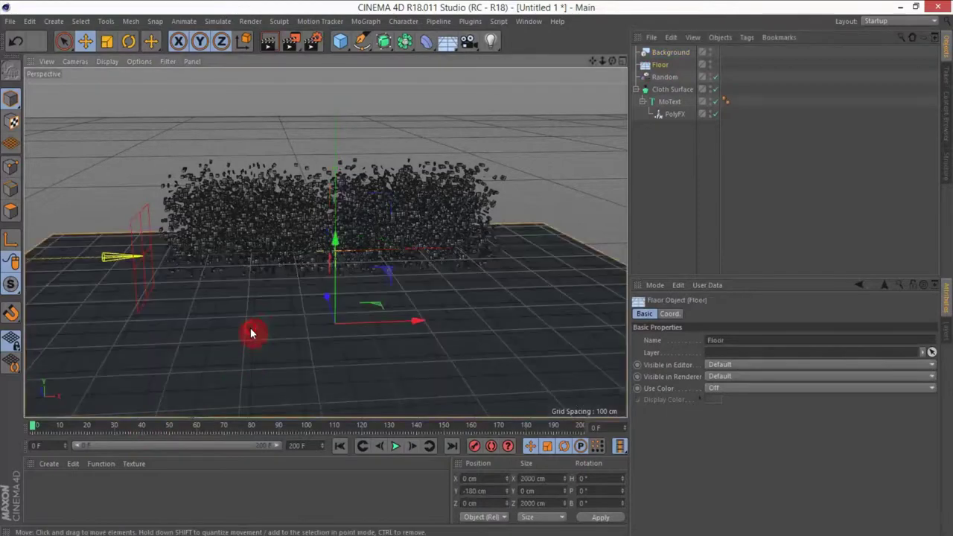
pyautogui.keyDown('alt'); pyautogui.moveTo(251, 332); pyautogui.dragTo(332, 270); pyautogui.keyUp('alt')
pyautogui.moveTo(489, 41); pyautogui.dragTo(610, 84)
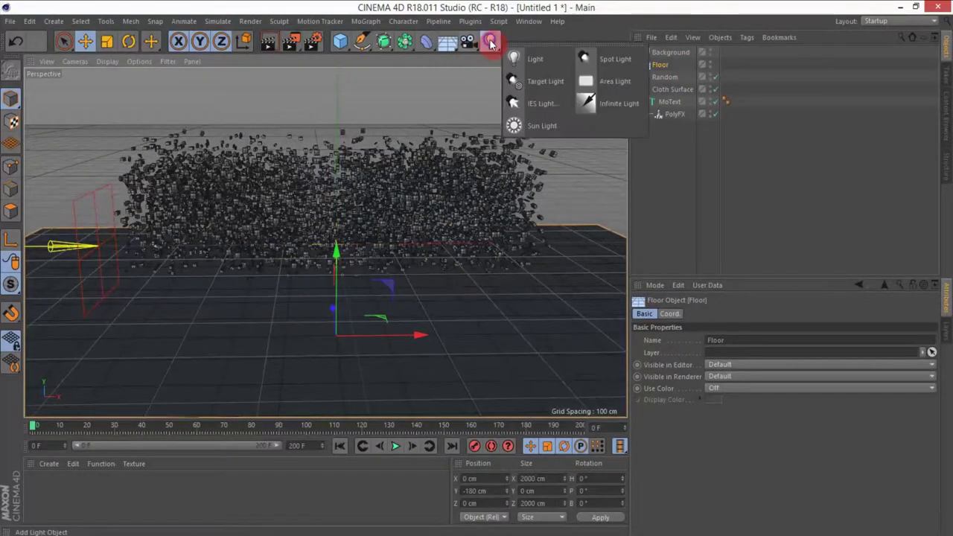
# - Add an area light and set its falloff to Inverse Square
pyautogui.click(752, 319)
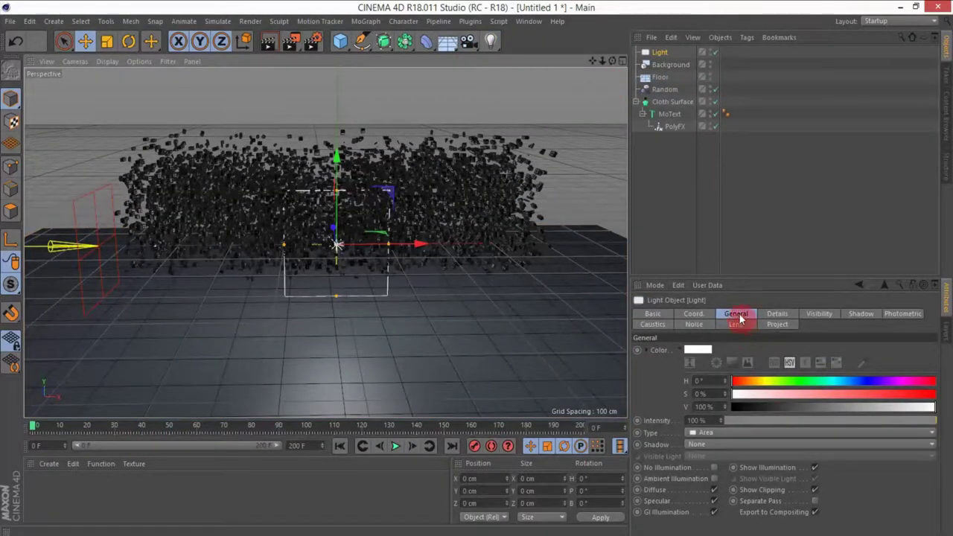
pyautogui.click(785, 316)
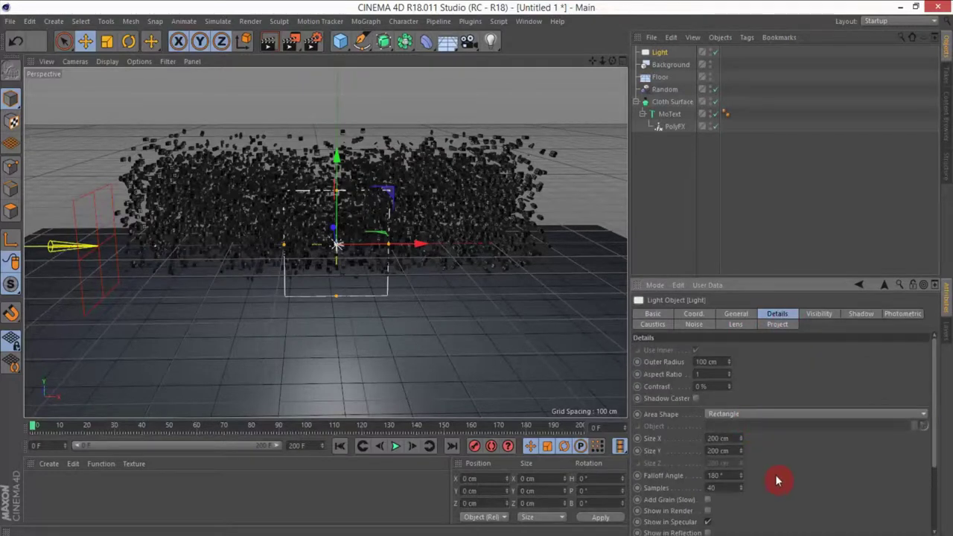
pyautogui.scroll(-3, 776, 475)
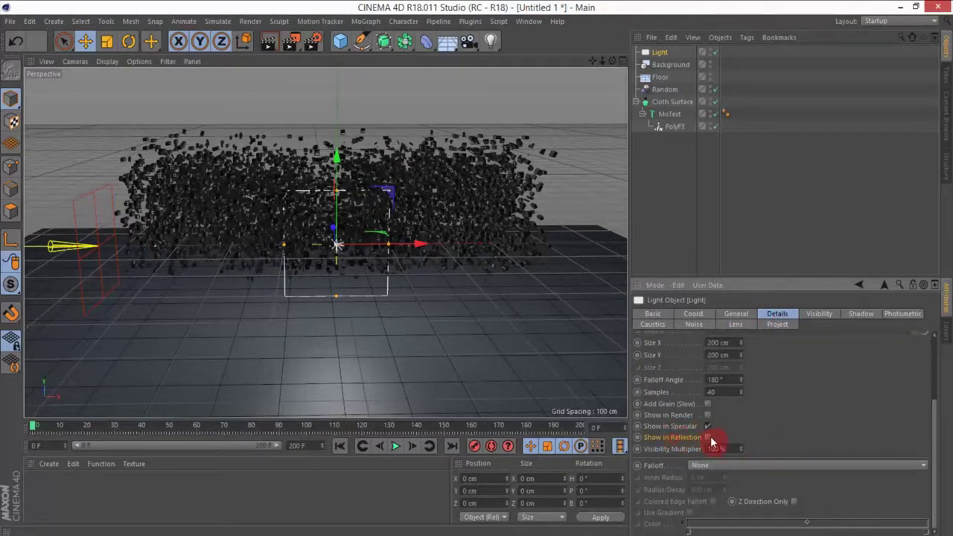
pyautogui.click(703, 465)
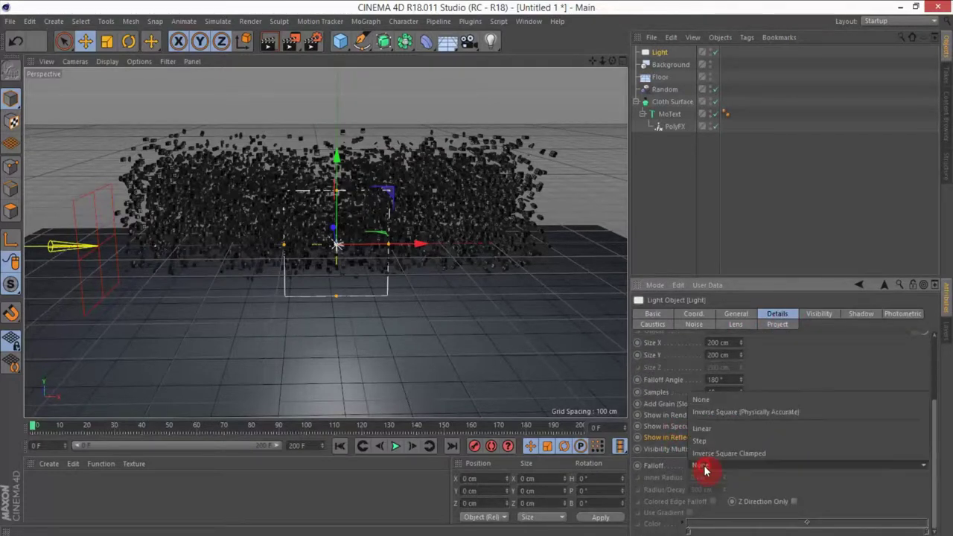
pyautogui.click(716, 416)
# - Move the light in front of the text, widen its falloff to about 538 cm, and start an interactive render
pyautogui.keyDown('alt'); pyautogui.moveTo(331, 310); pyautogui.dragTo(404, 266); pyautogui.keyUp('alt')
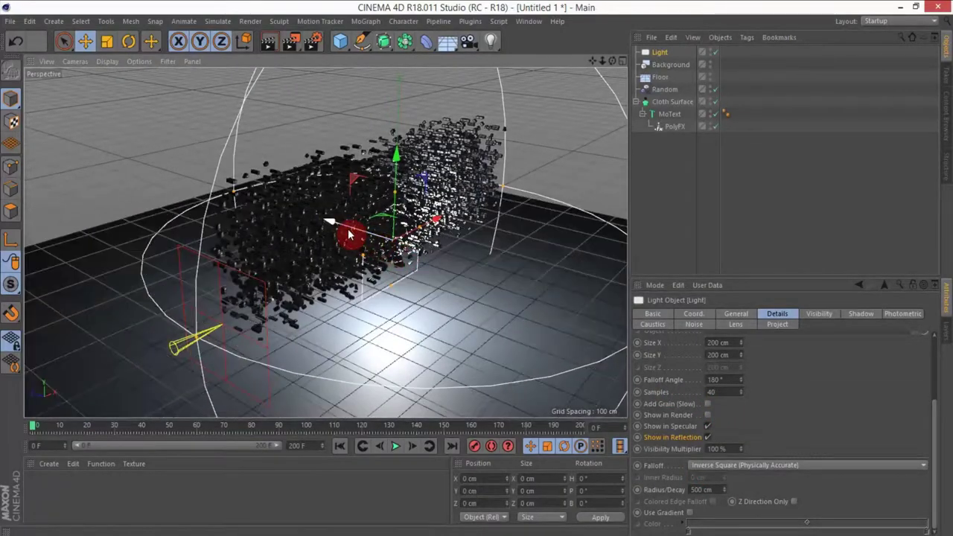
pyautogui.moveTo(350, 234)
pyautogui.mouseDown()
pyautogui.moveTo(416, 292)
pyautogui.moveTo(505, 235)
pyautogui.moveTo(489, 202)
pyautogui.mouseUp()
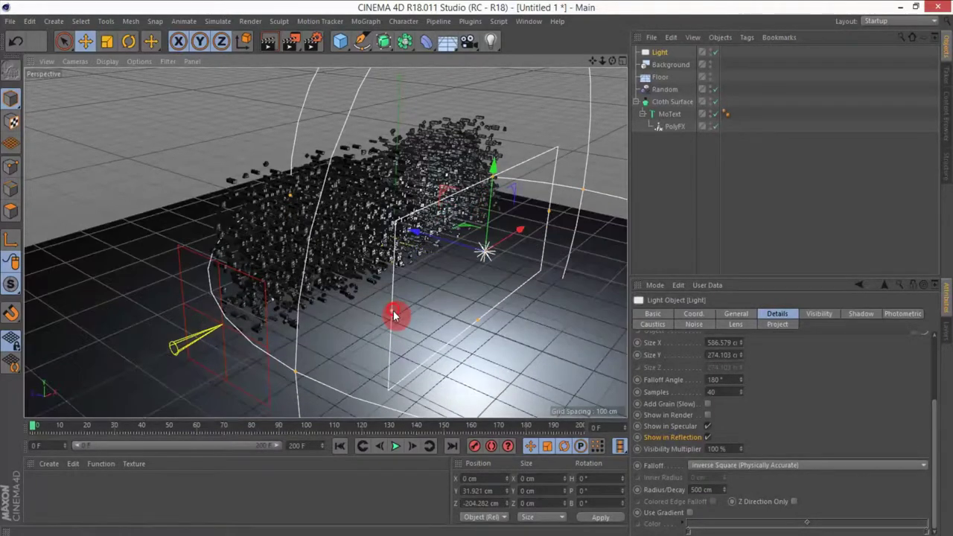
pyautogui.moveTo(312, 349)
pyautogui.mouseDown()
pyautogui.moveTo(298, 377)
pyautogui.moveTo(272, 390)
pyautogui.mouseUp()
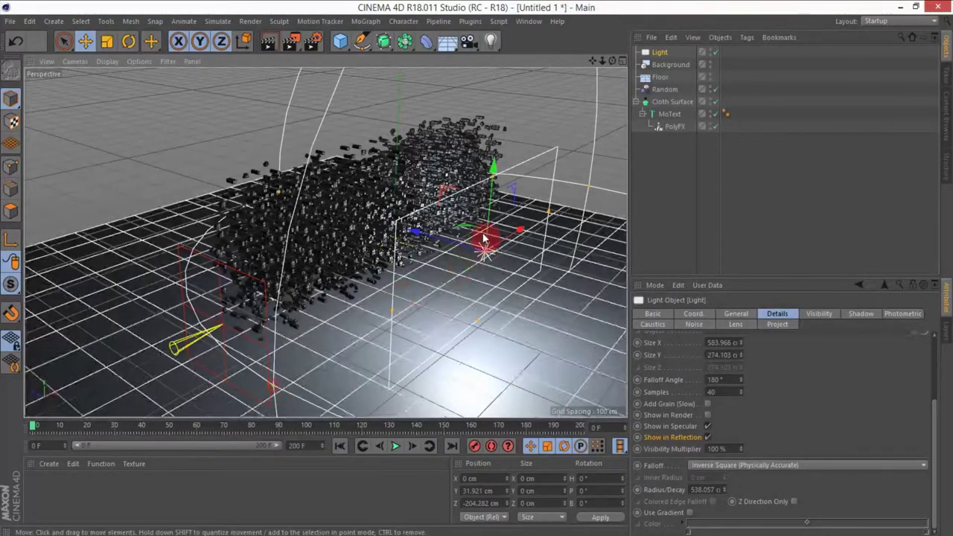
pyautogui.moveTo(483, 234)
pyautogui.mouseDown()
pyautogui.moveTo(450, 242)
pyautogui.moveTo(456, 249)
pyautogui.moveTo(365, 241)
pyautogui.moveTo(399, 269)
pyautogui.moveTo(383, 202)
pyautogui.moveTo(376, 224)
pyautogui.moveTo(362, 219)
pyautogui.mouseUp()
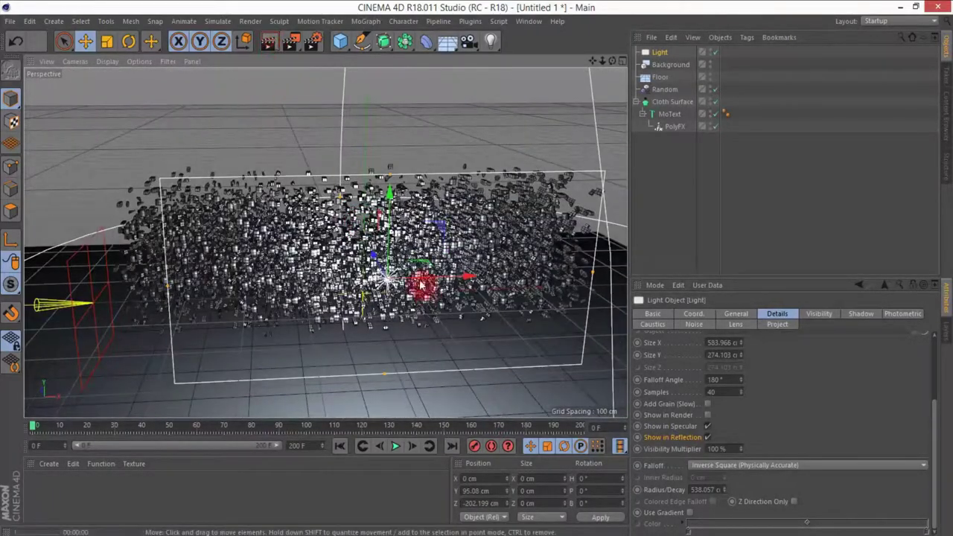
pyautogui.hotkey('alt', 'r')
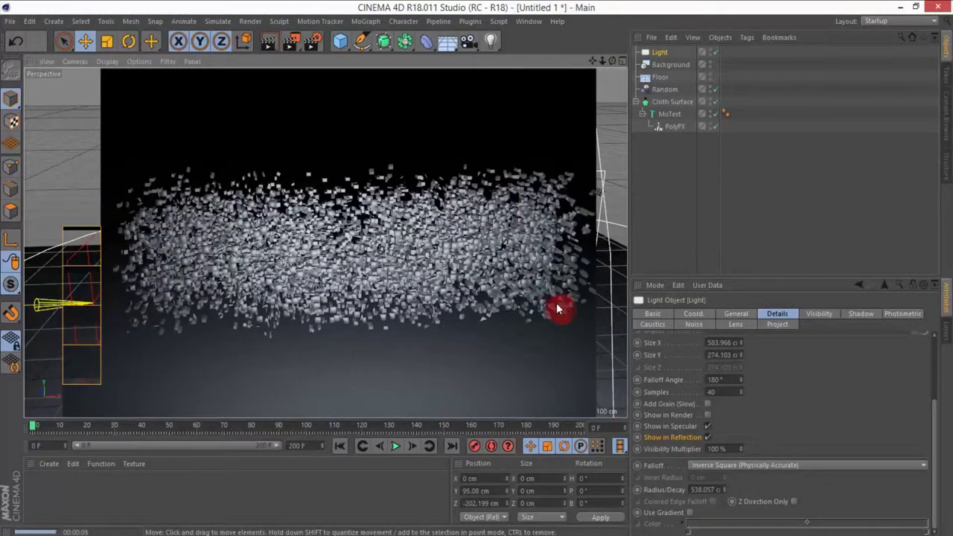
# - Close the preview, collapse Cloth Surface, and tag the Floor with Compositing Background enabled
pyautogui.click(389, 275)
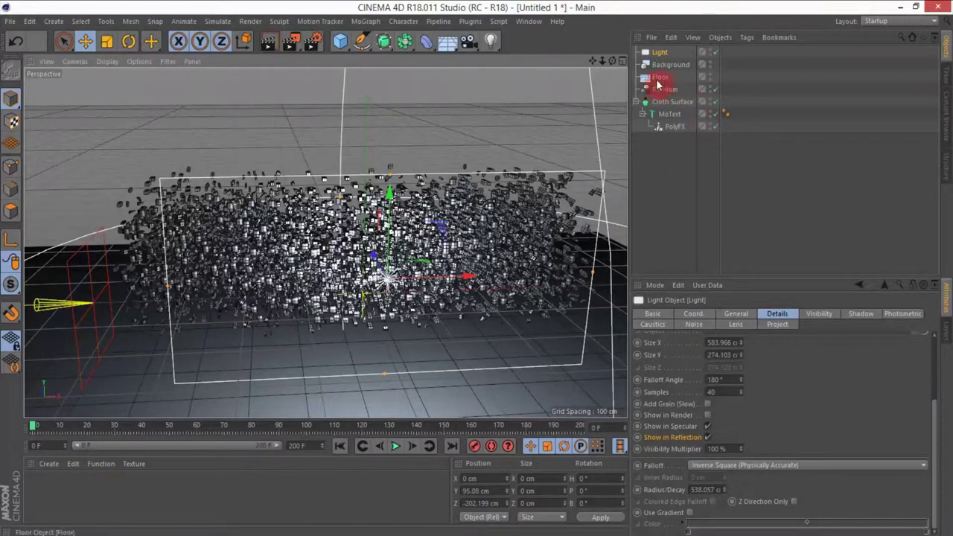
pyautogui.click(637, 103)
pyautogui.click(669, 104)
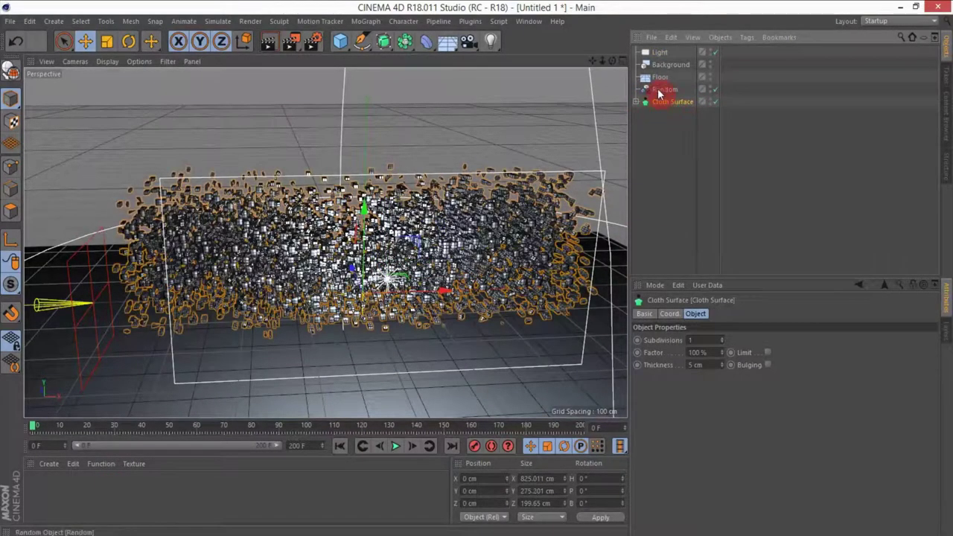
pyautogui.click(659, 82)
pyautogui.rightClick(659, 83)
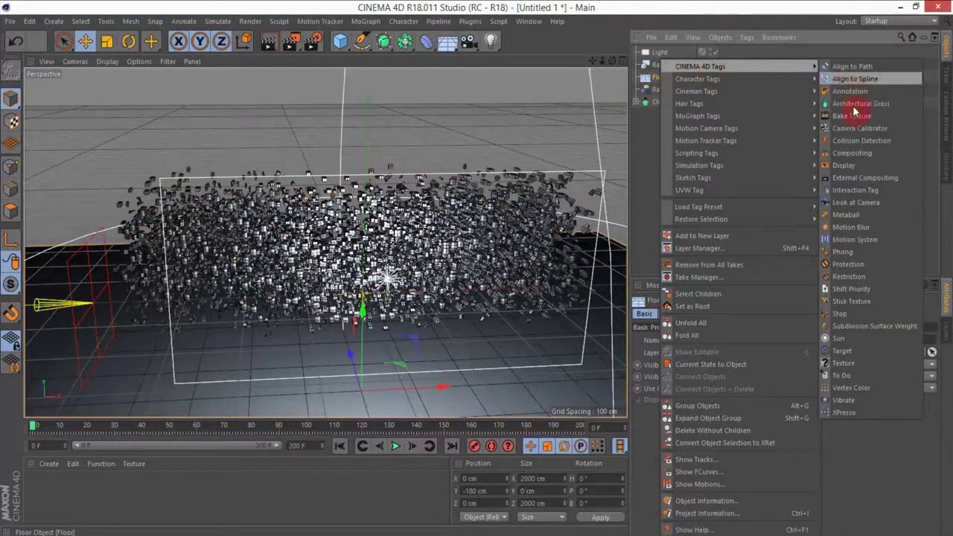
pyautogui.click(842, 154)
pyautogui.click(858, 340)
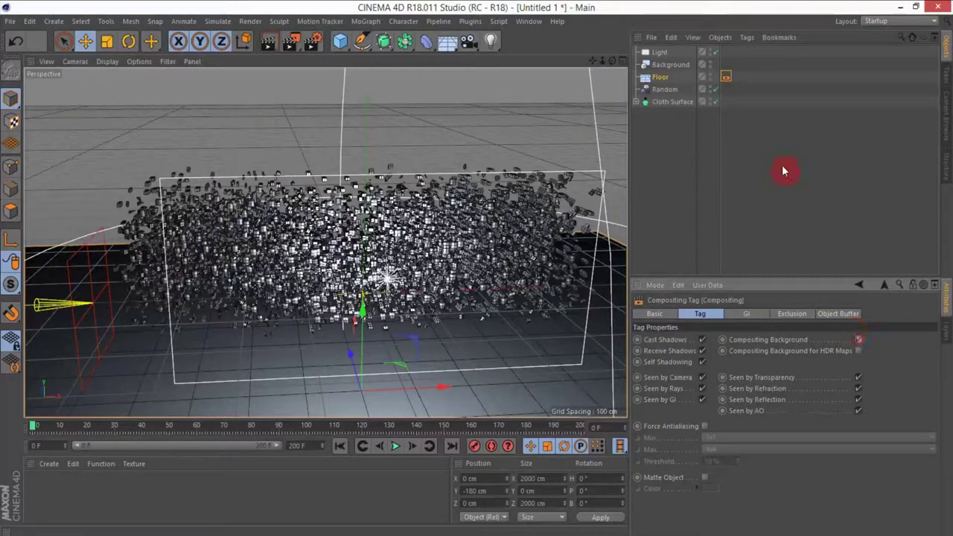
pyautogui.click(726, 80)
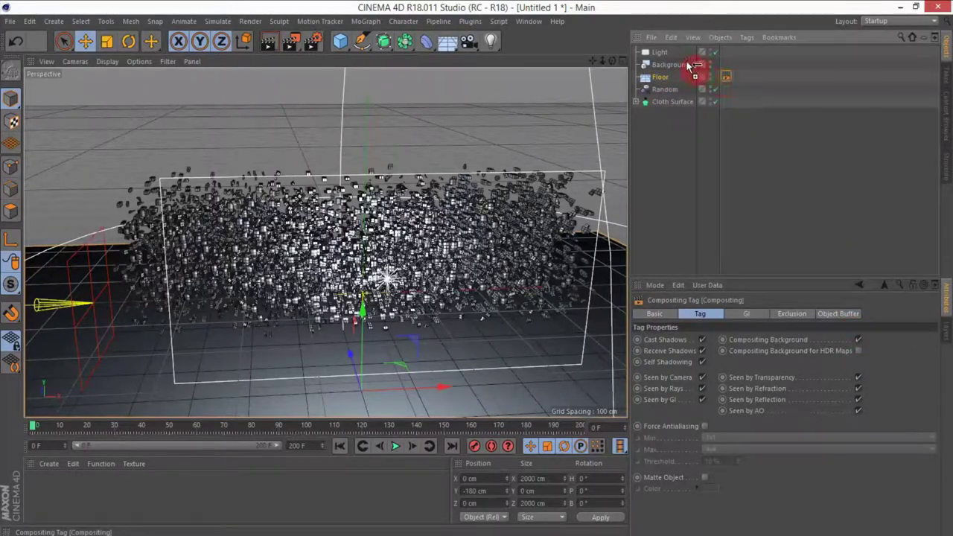
pyautogui.click(665, 79)
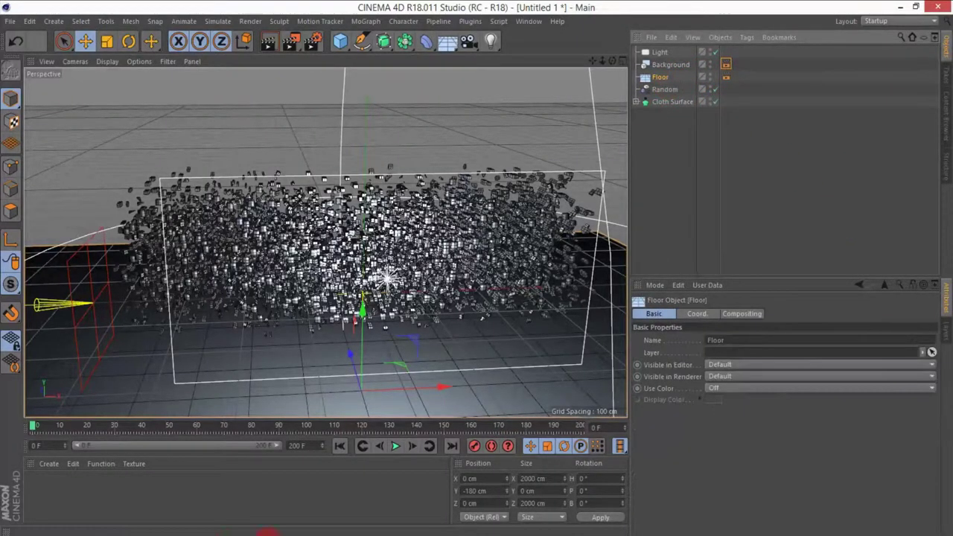
# - Create a material named Bg with reflectance off, pure white colour and 120% brightness
pyautogui.doubleClick(179, 497)
pyautogui.doubleClick(37, 485)
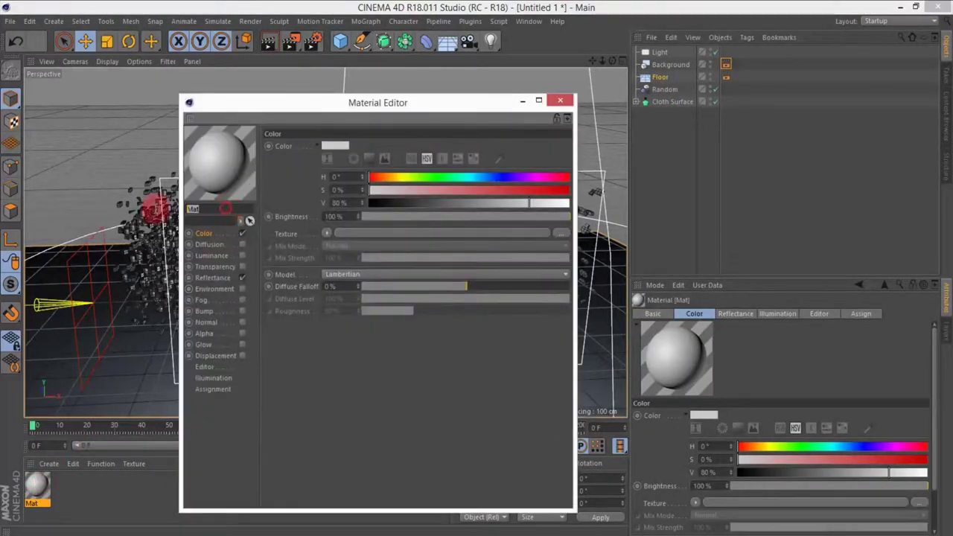
pyautogui.click(152, 213)
pyautogui.write('Bo')
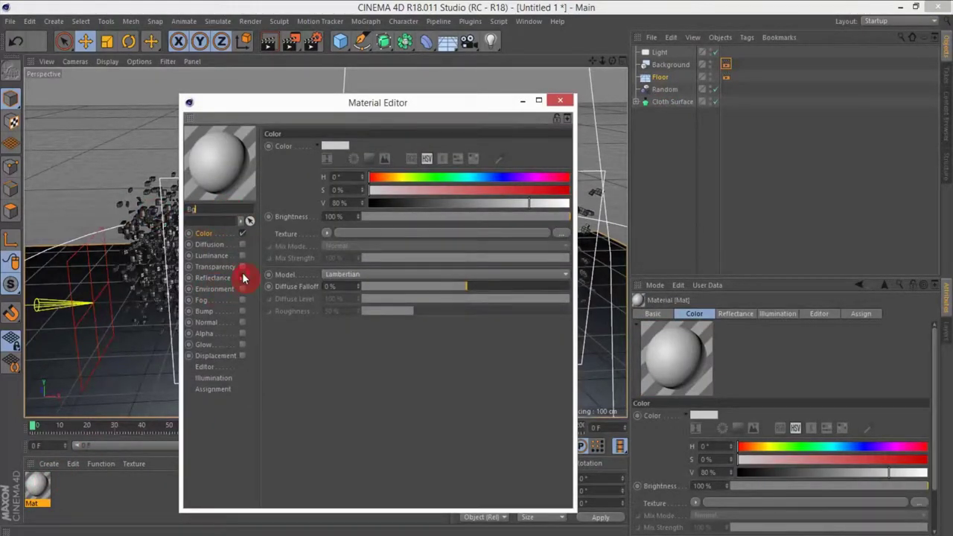
pyautogui.click(242, 278)
pyautogui.moveTo(570, 213); pyautogui.dragTo(585, 201)
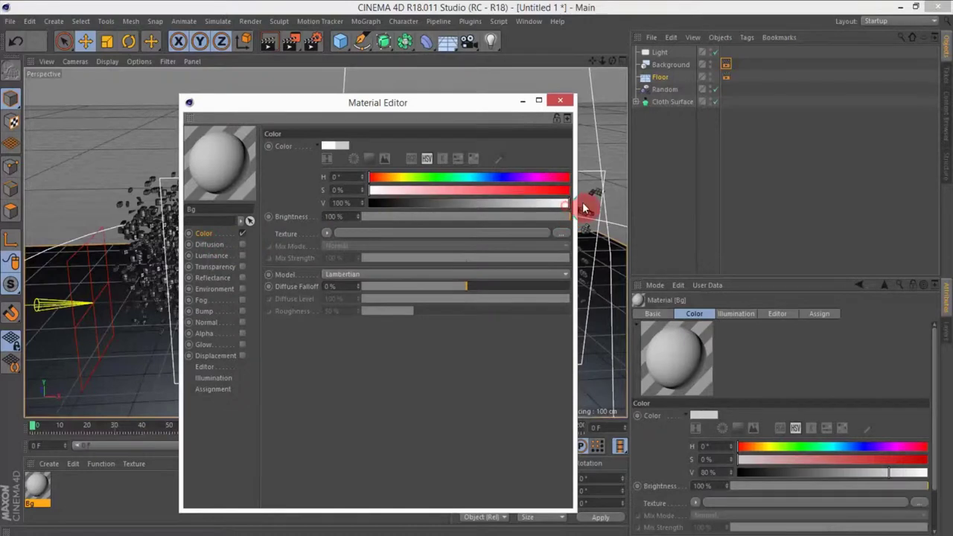
pyautogui.write('120')
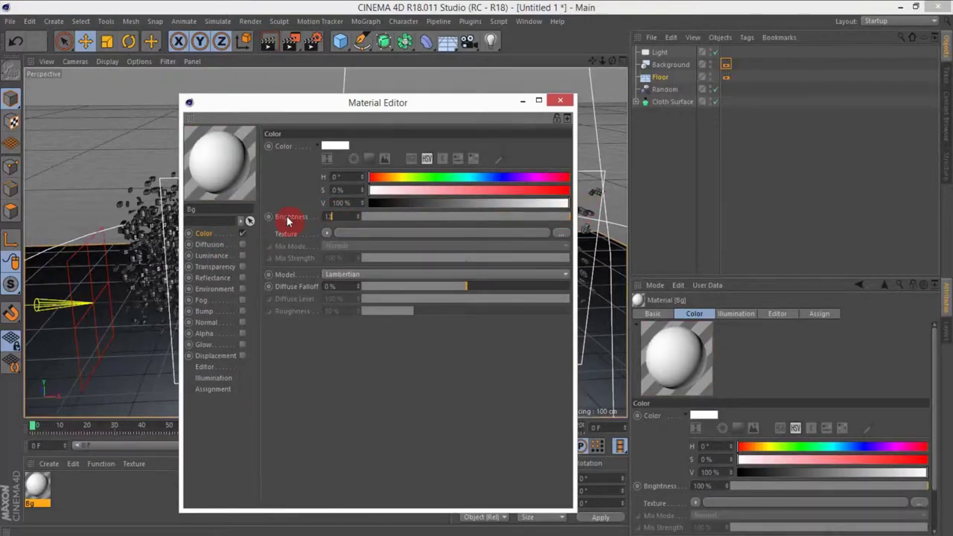
pyautogui.press('Return')
pyautogui.click(562, 101)
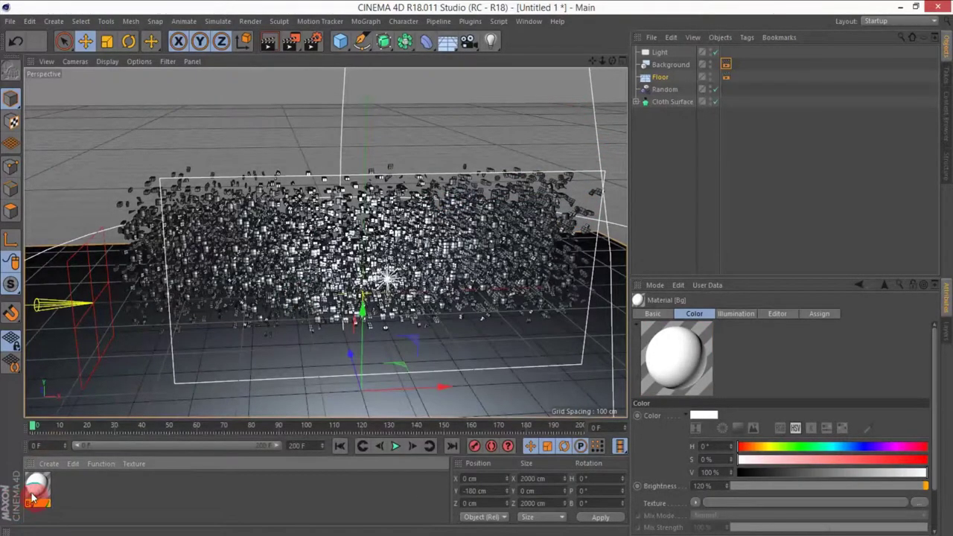
# - Apply the Bg material to the Background and the Floor, then stop the render preview
pyautogui.moveTo(663, 67); pyautogui.dragTo(664, 65)
pyautogui.moveTo(37, 485); pyautogui.dragTo(668, 78)
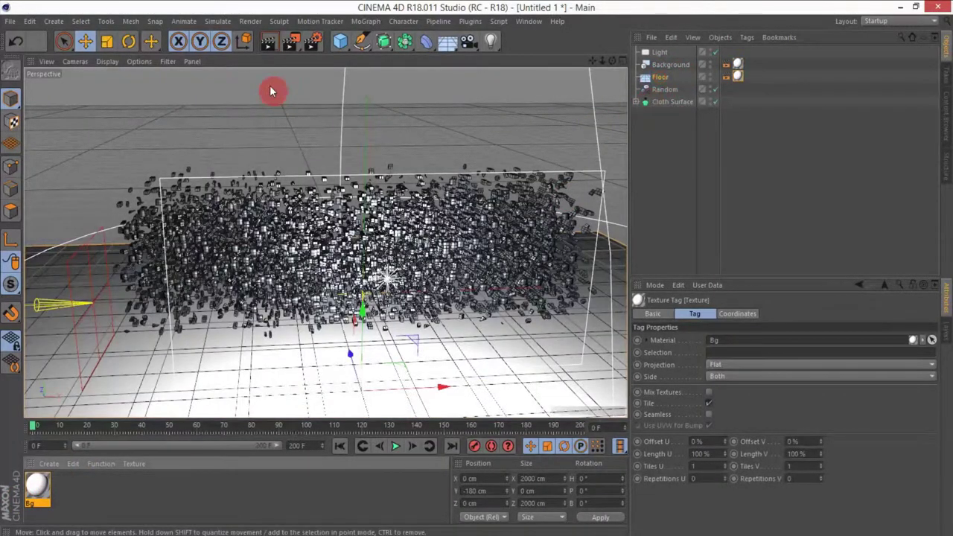
pyautogui.click(491, 406)
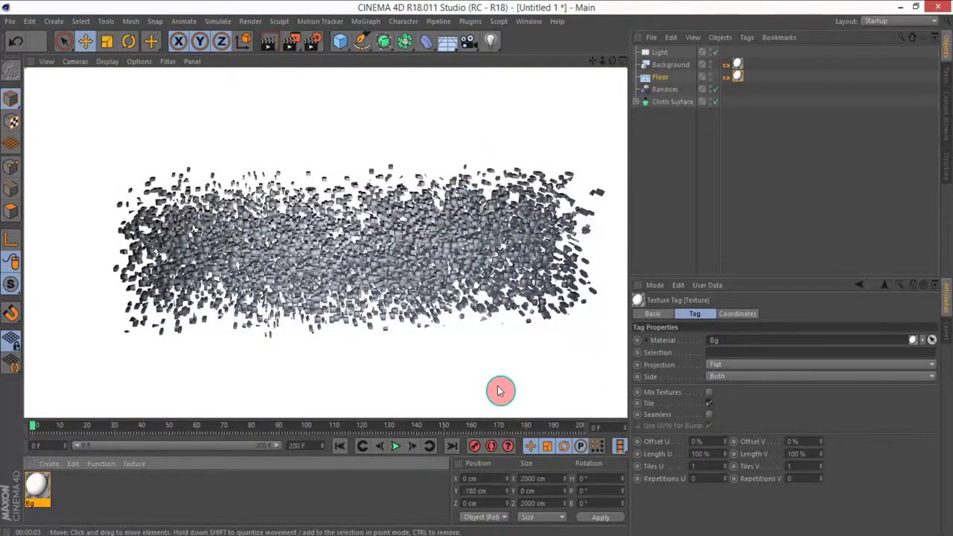
pyautogui.click(485, 267)
# - Add a Physical Sky whose Compositing tag hides it from the camera, and start an interactive render
pyautogui.click(448, 50)
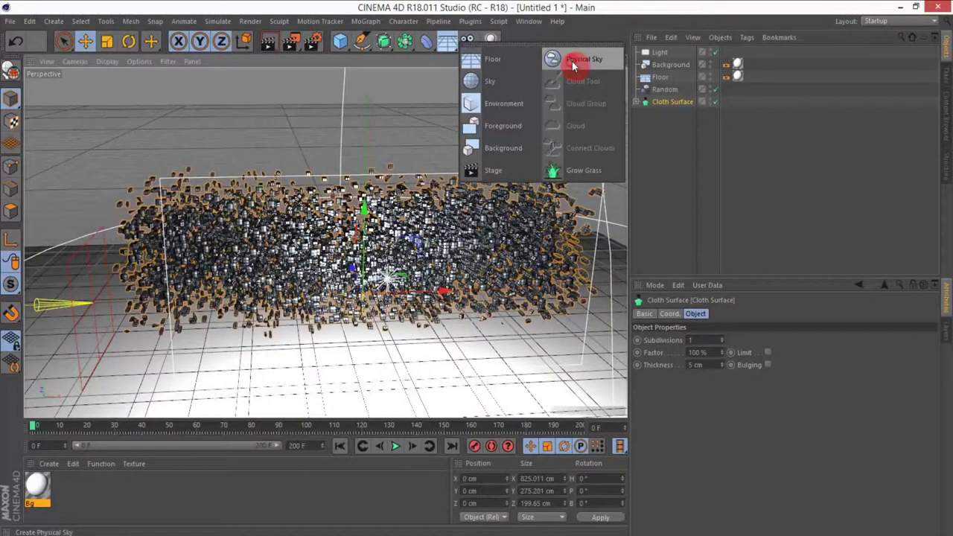
pyautogui.click(571, 64)
pyautogui.rightClick(672, 53)
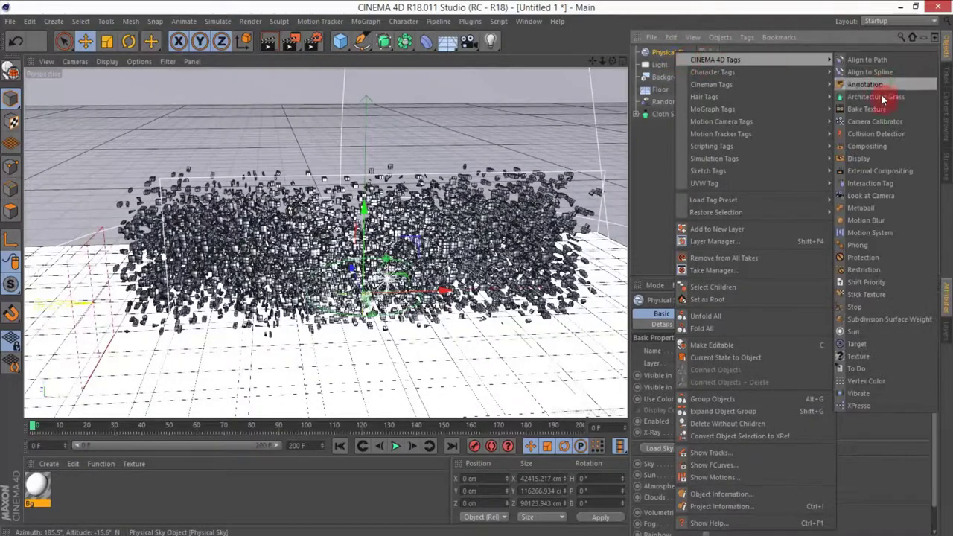
pyautogui.click(861, 148)
pyautogui.click(678, 381)
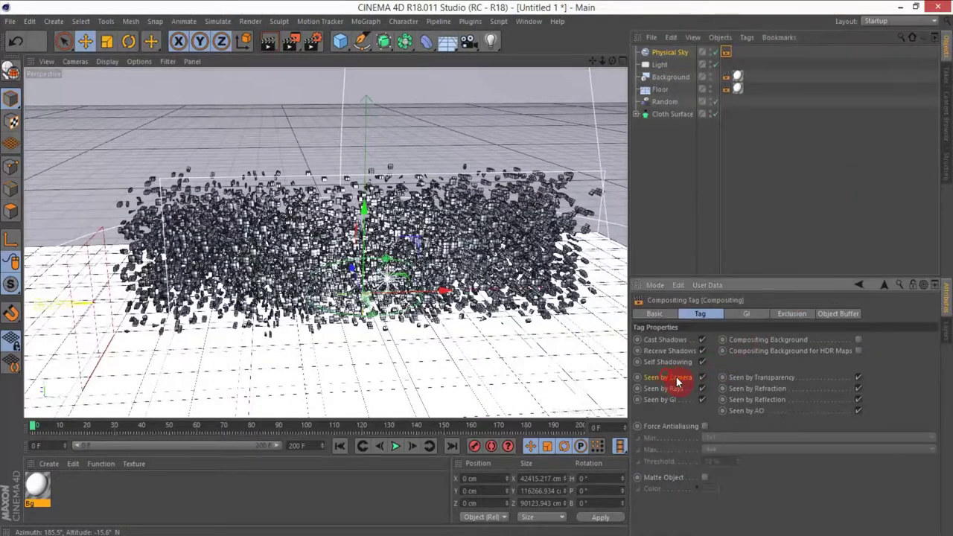
pyautogui.click(701, 378)
pyautogui.click(269, 47)
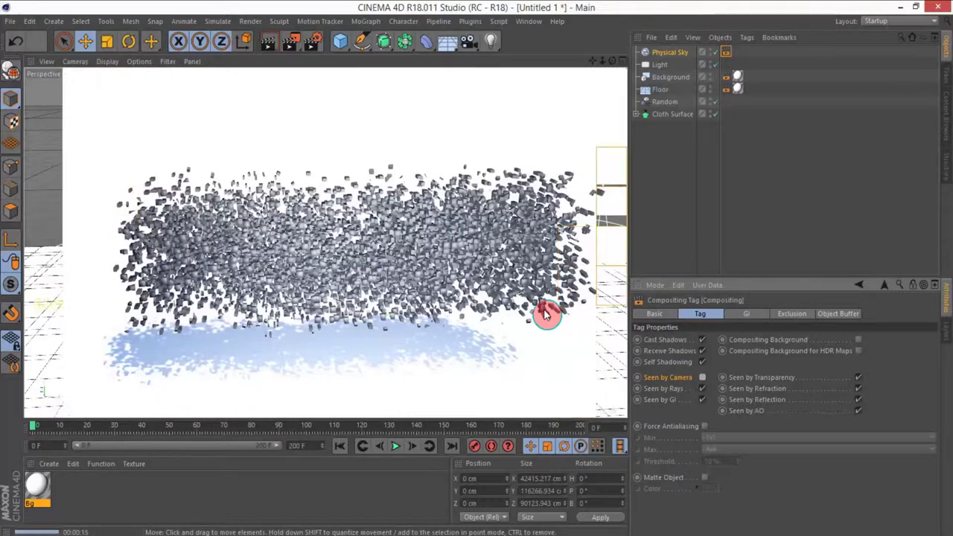
pyautogui.doubleClick(167, 497)
# - Give the Object material a Fresnel colour shader with both gradient stops orange
pyautogui.doubleClick(37, 487)
pyautogui.write('Object')
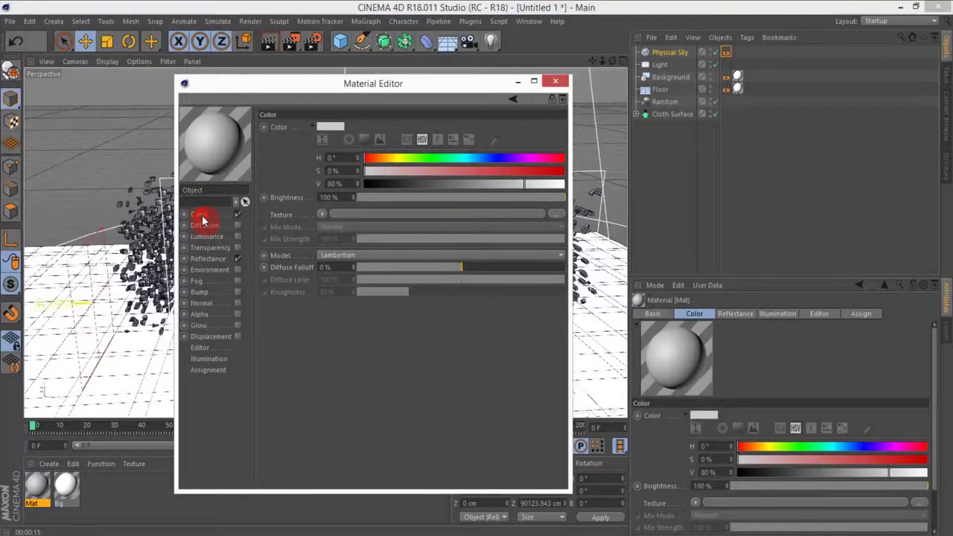
pyautogui.click(323, 215)
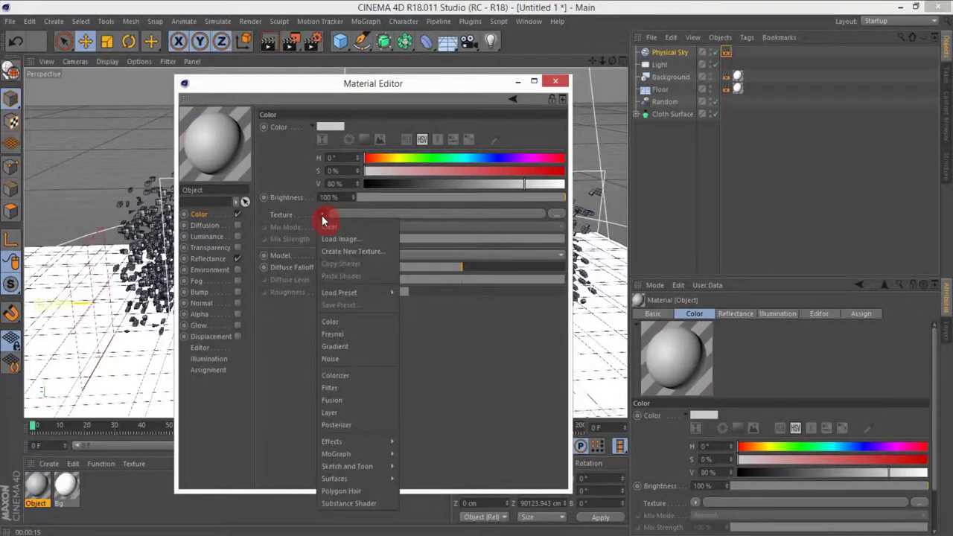
pyautogui.click(339, 334)
pyautogui.click(342, 253)
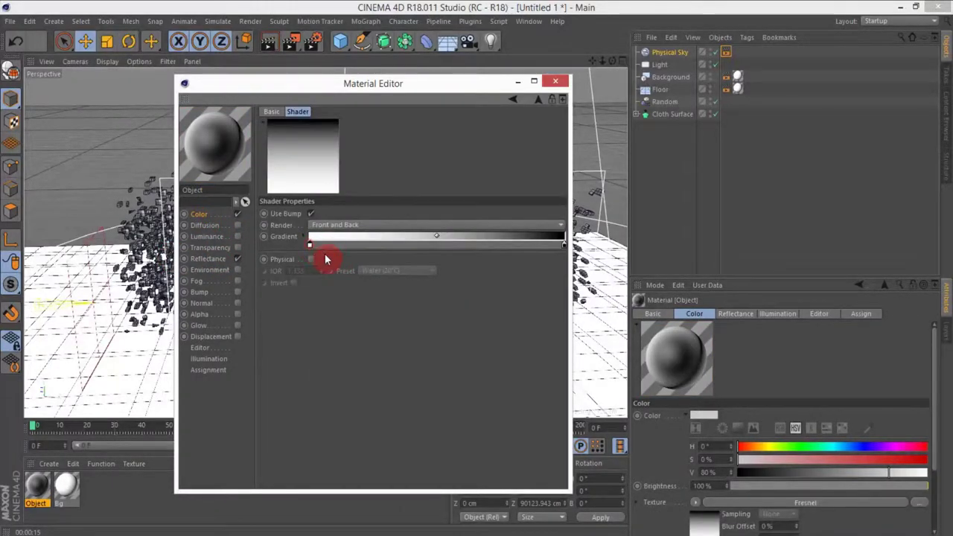
pyautogui.doubleClick(309, 246)
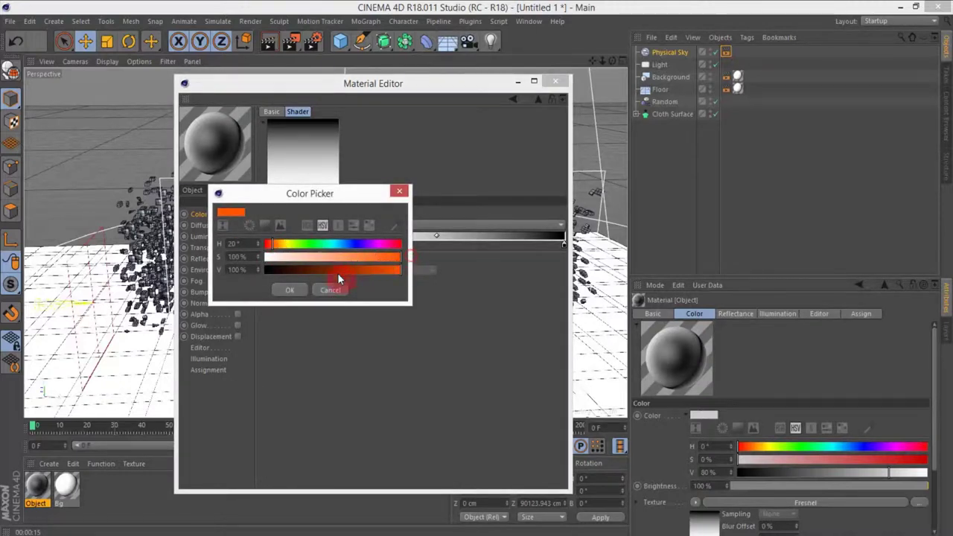
pyautogui.click(290, 290)
pyautogui.doubleClick(563, 246)
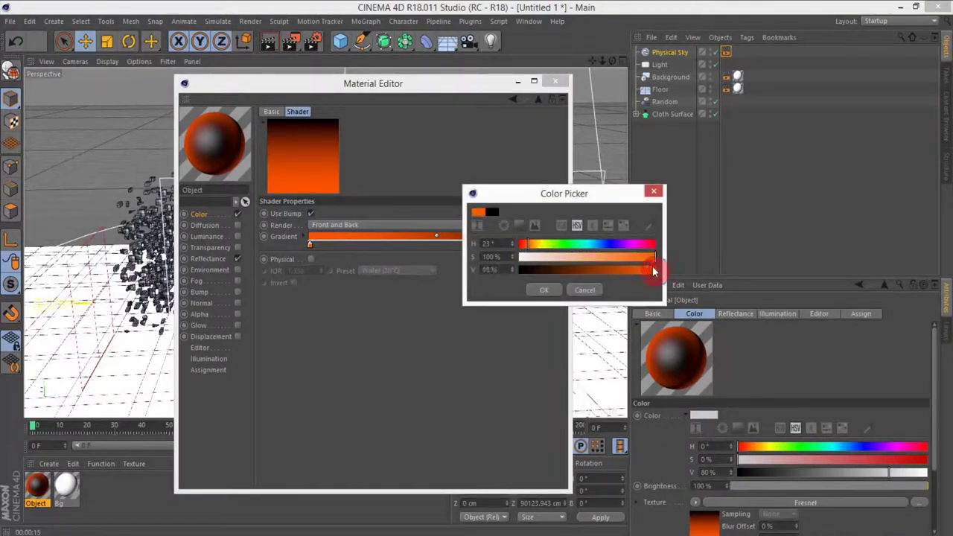
pyautogui.click(547, 291)
# - Load a Fresnel shader into the luminance channel at 50% brightness
pyautogui.click(199, 214)
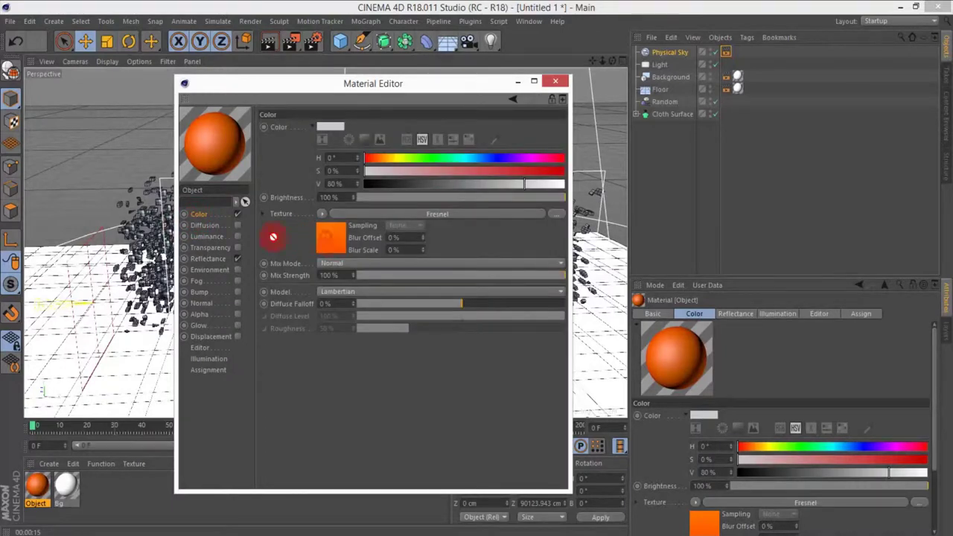
pyautogui.click(209, 235)
pyautogui.click(316, 216)
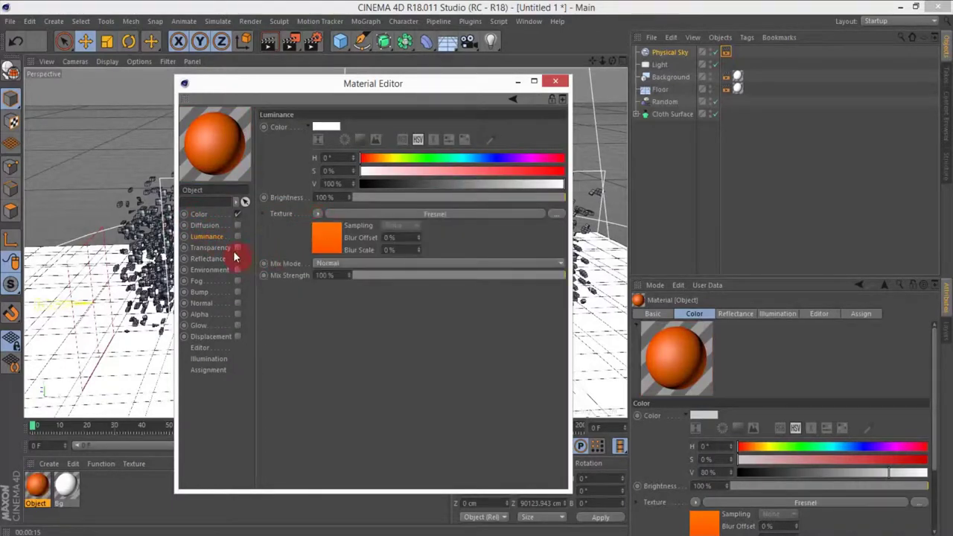
pyautogui.click(461, 197)
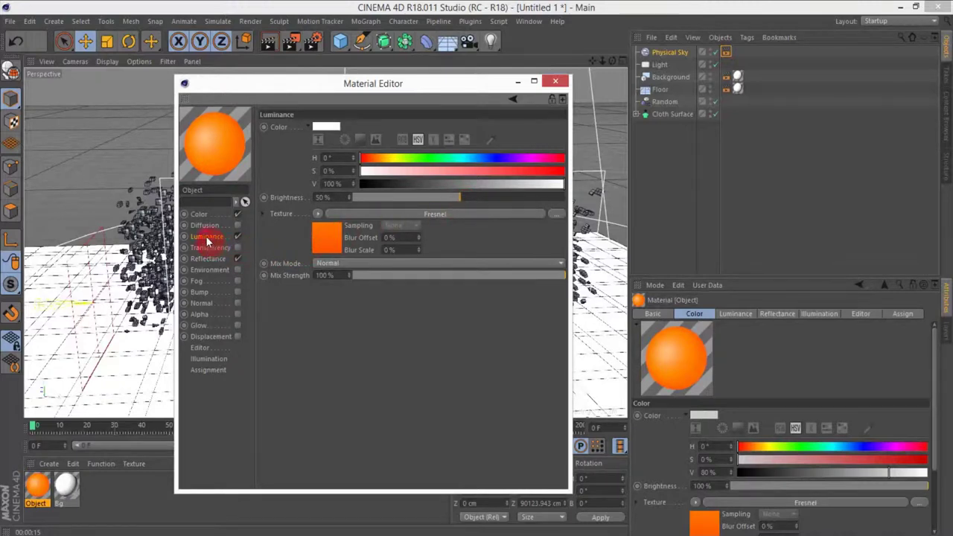
# - Add a Reflection (Legacy) layer with 30% brightness and close the material editor
pyautogui.click(216, 260)
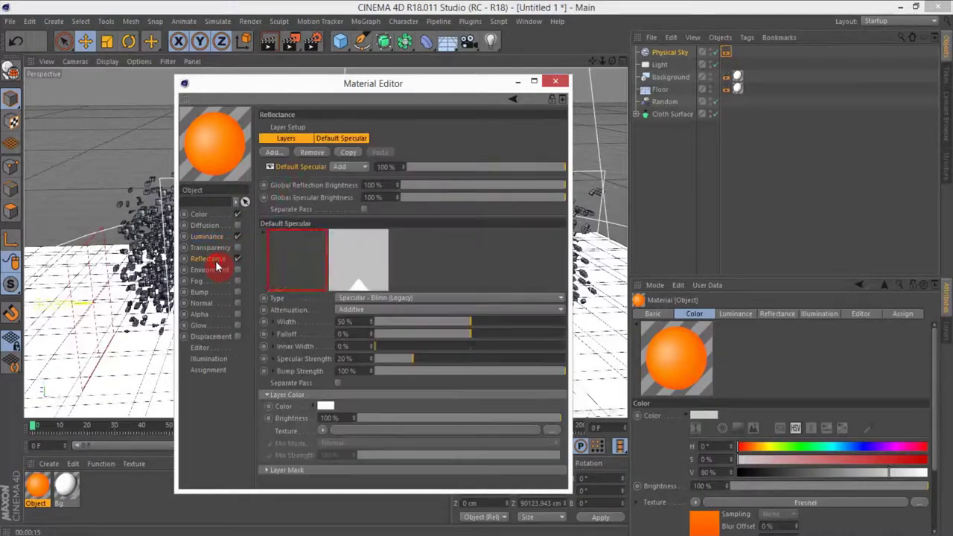
pyautogui.click(273, 154)
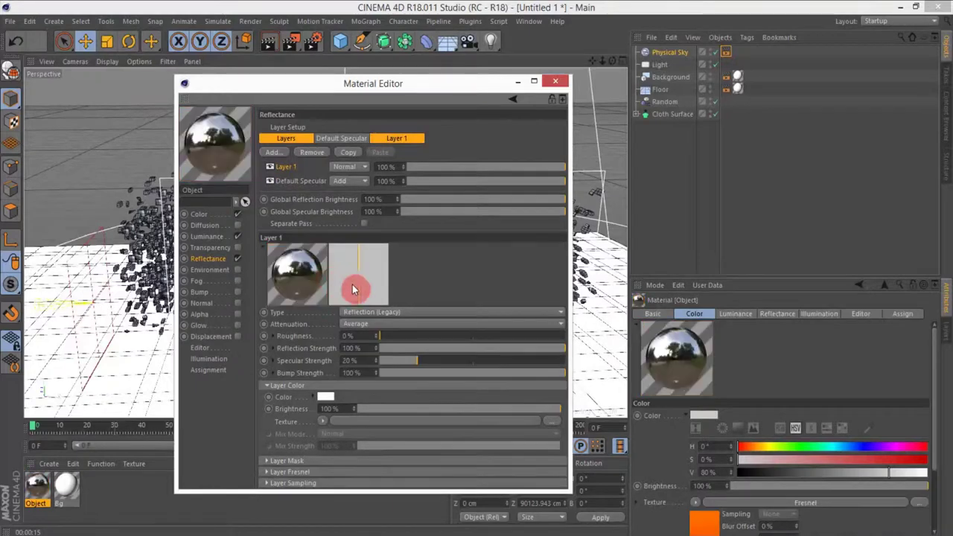
pyautogui.click(329, 400)
pyautogui.write('30')
pyautogui.press('Return')
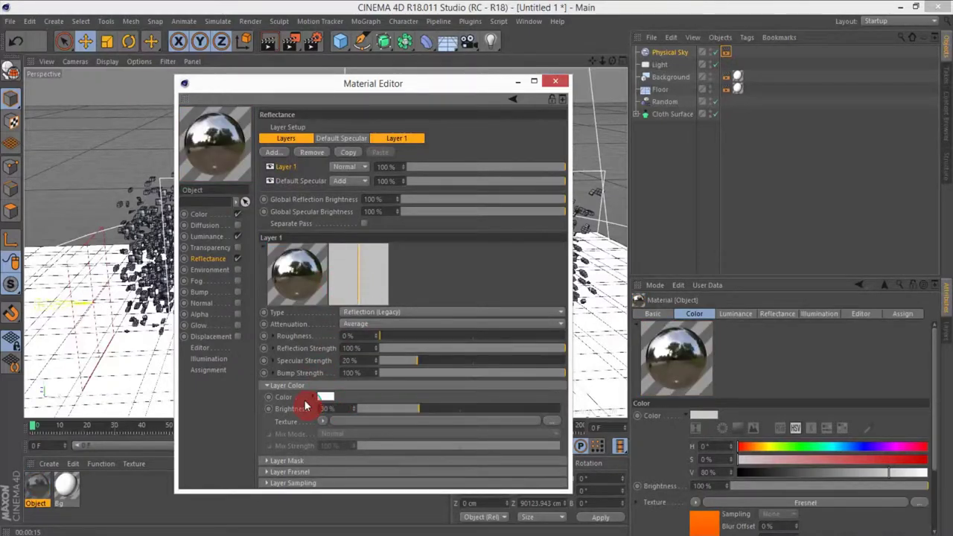
pyautogui.click(550, 85)
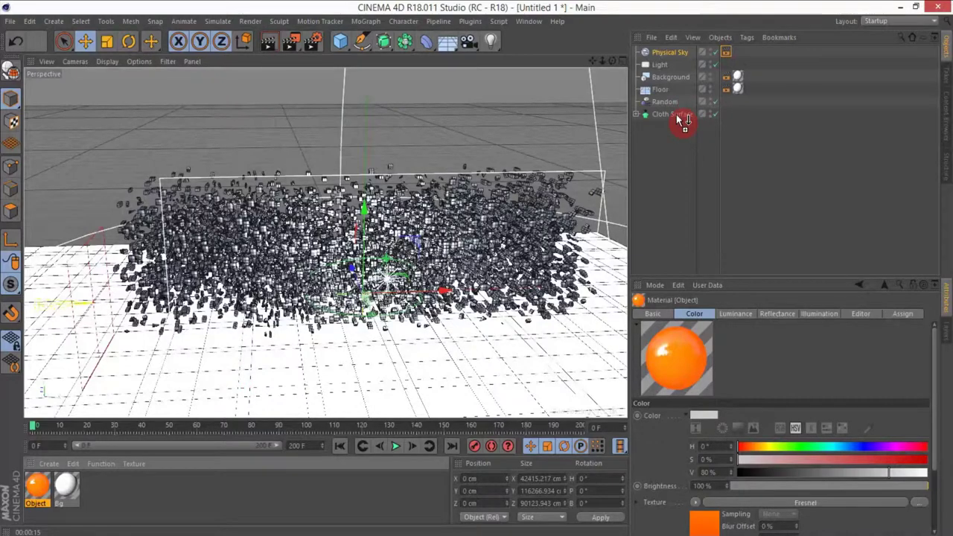
# - Apply the orange material to the Cloth Surface, pause playback at frame 69, and start a live render
pyautogui.moveTo(678, 119); pyautogui.dragTo(677, 115)
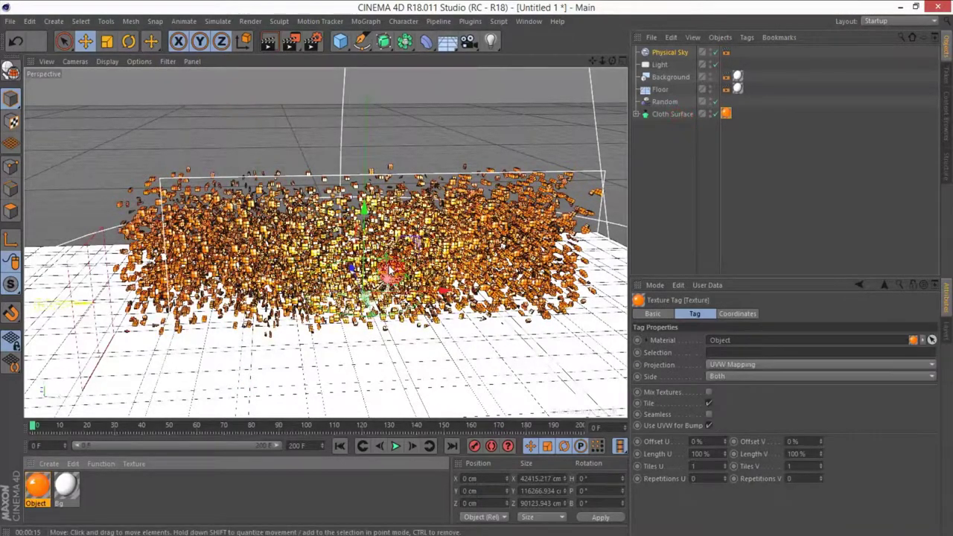
pyautogui.click(395, 445)
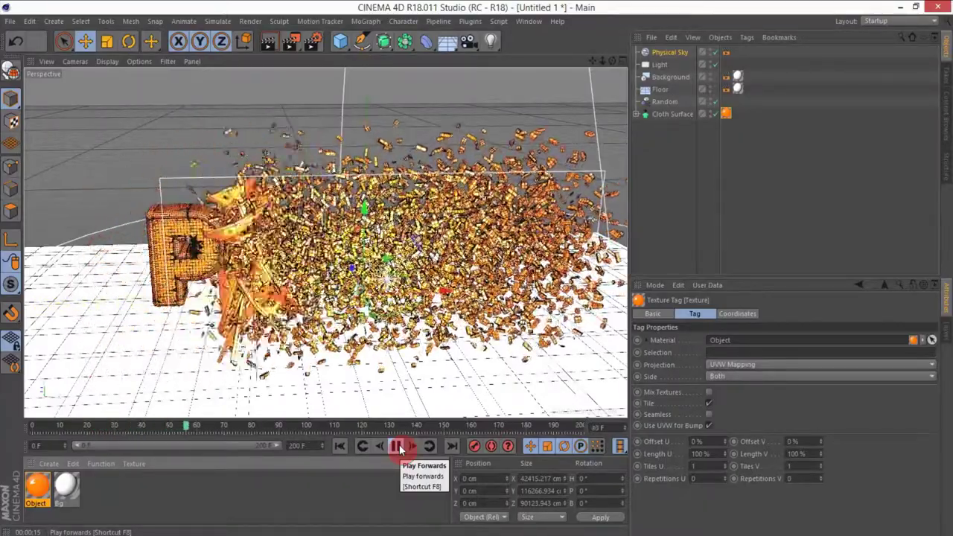
pyautogui.click(397, 446)
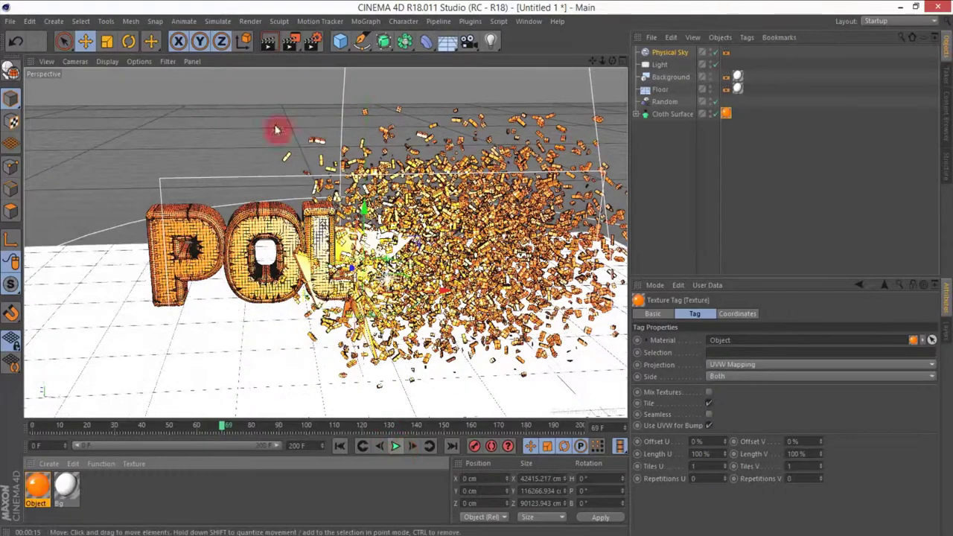
pyautogui.click(266, 46)
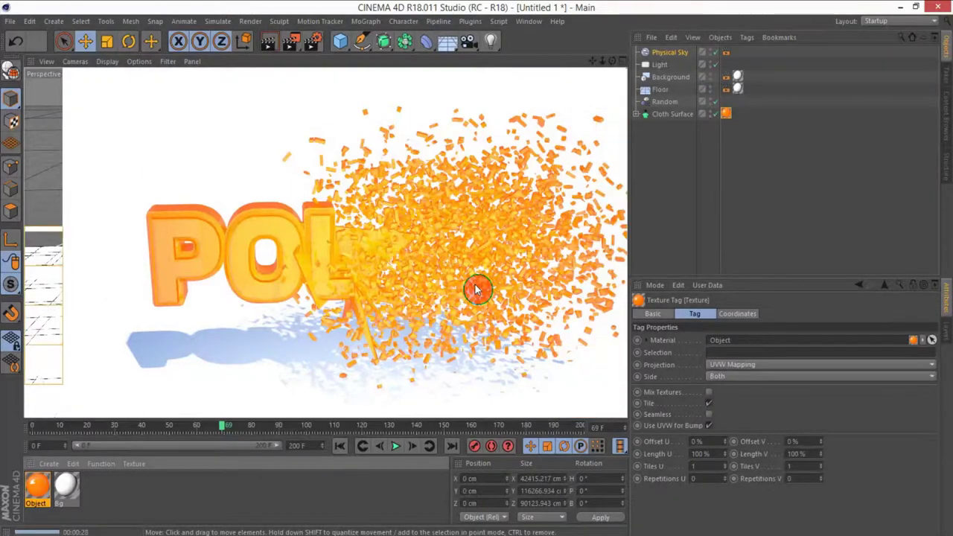
# - Stop the render preview, add a Camera and centre it at X 0
pyautogui.click(456, 141)
pyautogui.hotkey('alt', 'r')
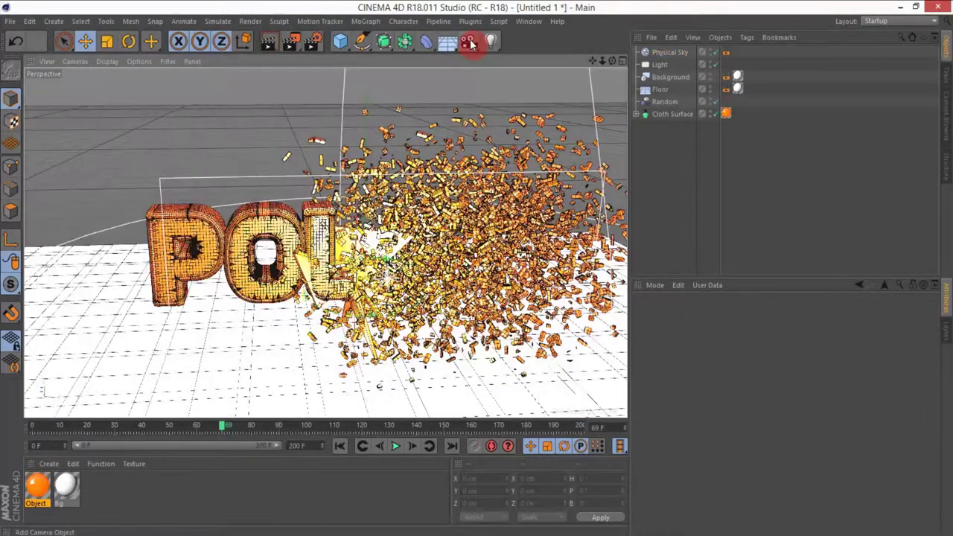
pyautogui.moveTo(467, 41); pyautogui.dragTo(510, 60)
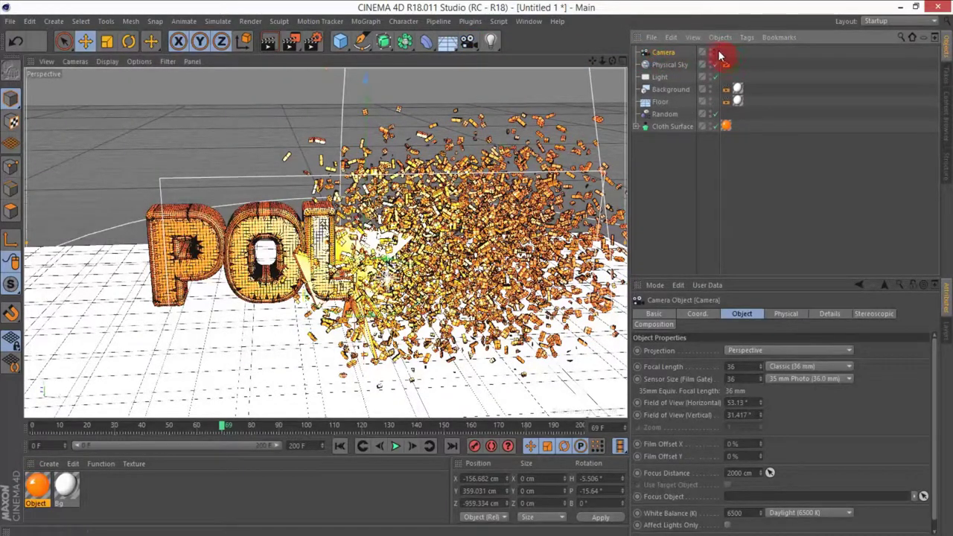
pyautogui.click(697, 314)
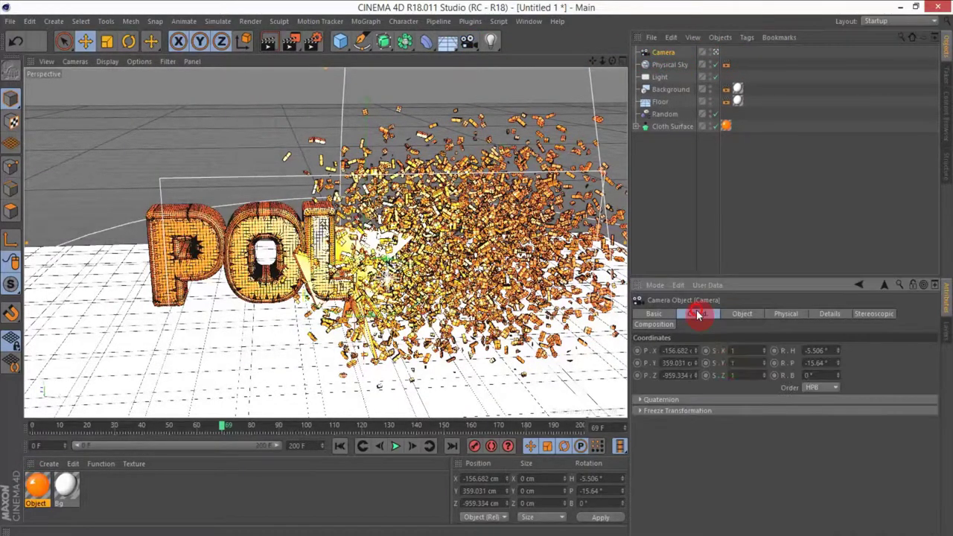
pyautogui.click(837, 351)
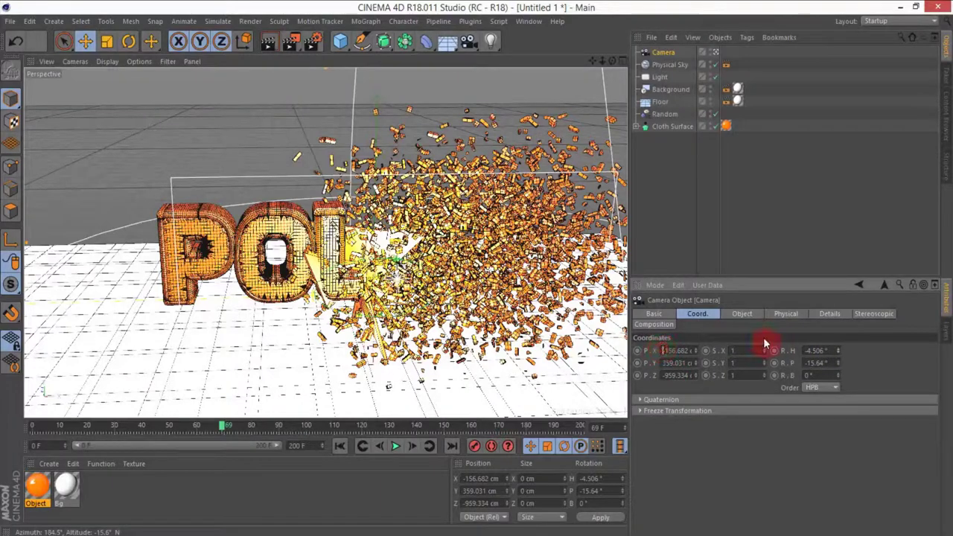
pyautogui.write('0')
pyautogui.press('Return')
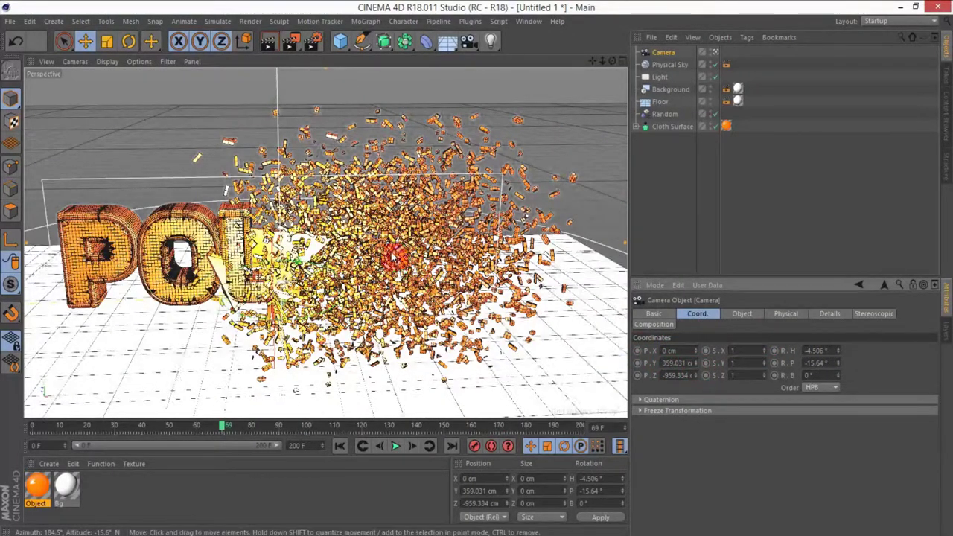
# - Set the camera heading to 0° and pitch to -15°
pyautogui.scroll(-5, 398, 250)
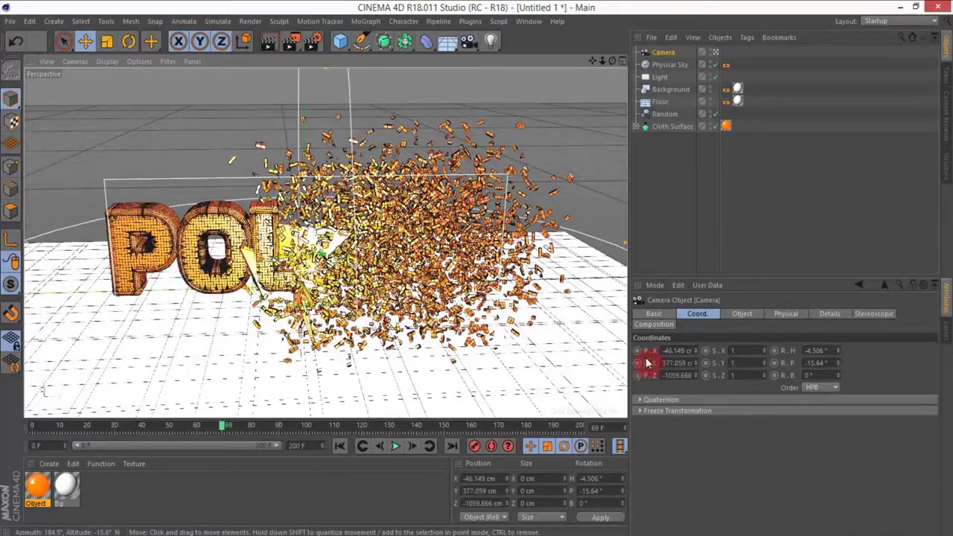
pyautogui.click(666, 351)
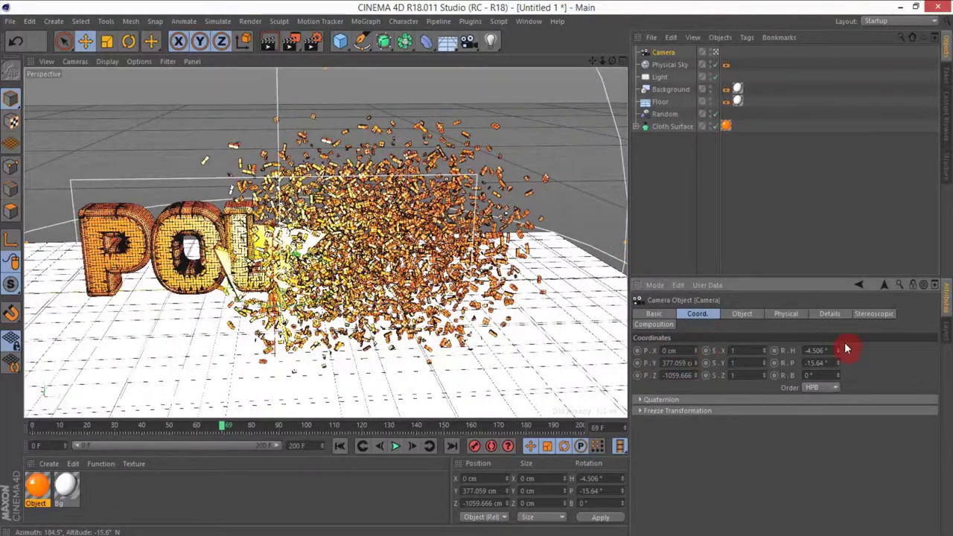
pyautogui.moveTo(393, 276)
pyautogui.keyDown('alt'); pyautogui.mouseDown()
pyautogui.moveTo(346, 277)
pyautogui.moveTo(446, 276)
pyautogui.mouseUp(); pyautogui.keyUp('alt')
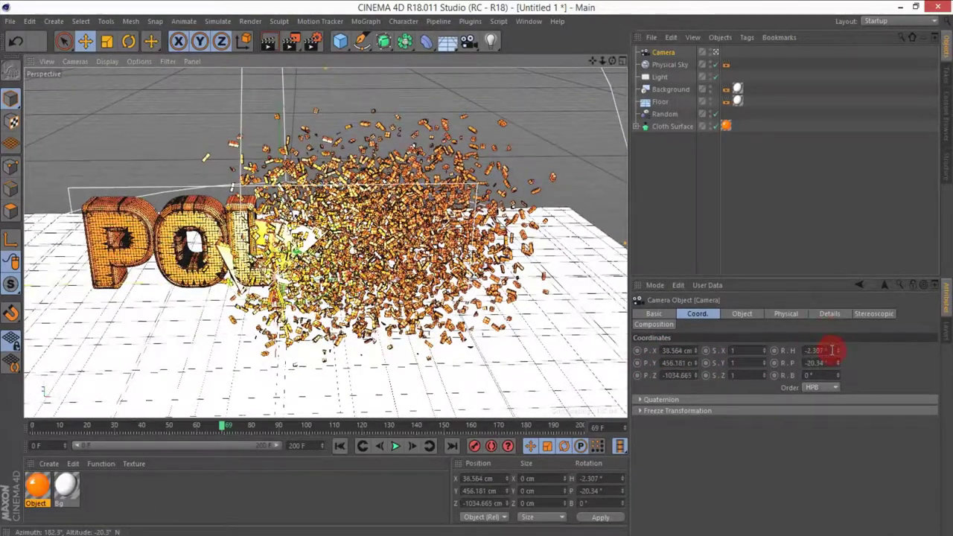
pyautogui.click(786, 354)
pyautogui.press('Return')
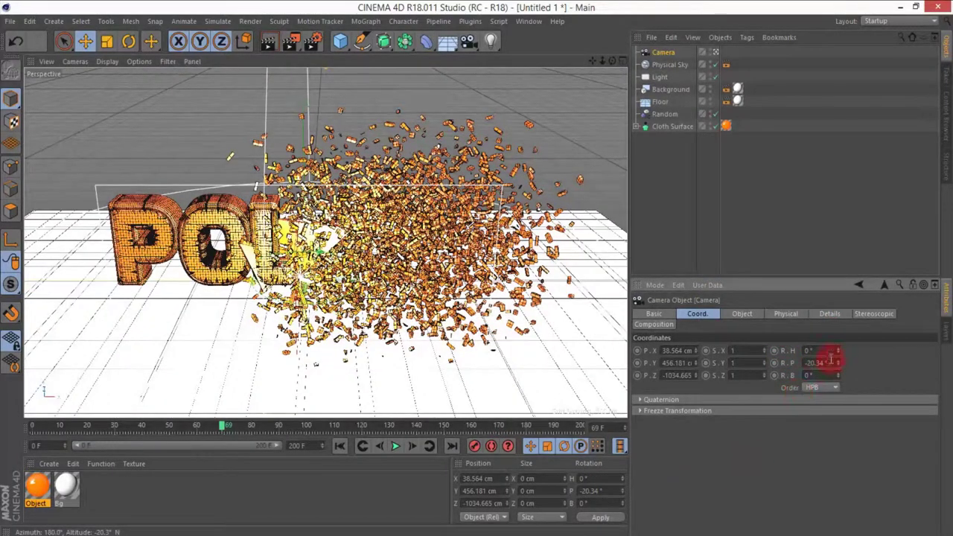
pyautogui.write('5')
pyautogui.press('Return')
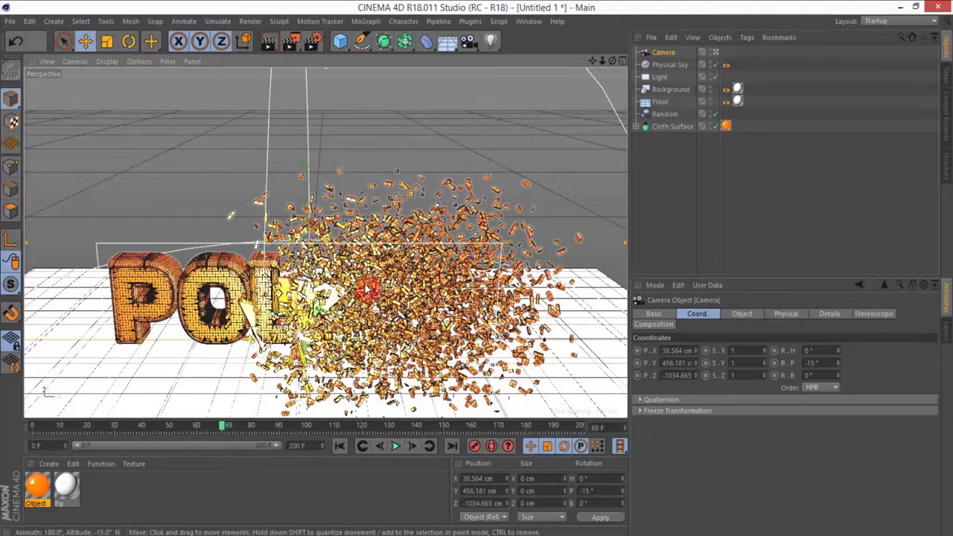
# - Position the camera at Y 350 cm and Z -1150 cm
pyautogui.click(685, 350)
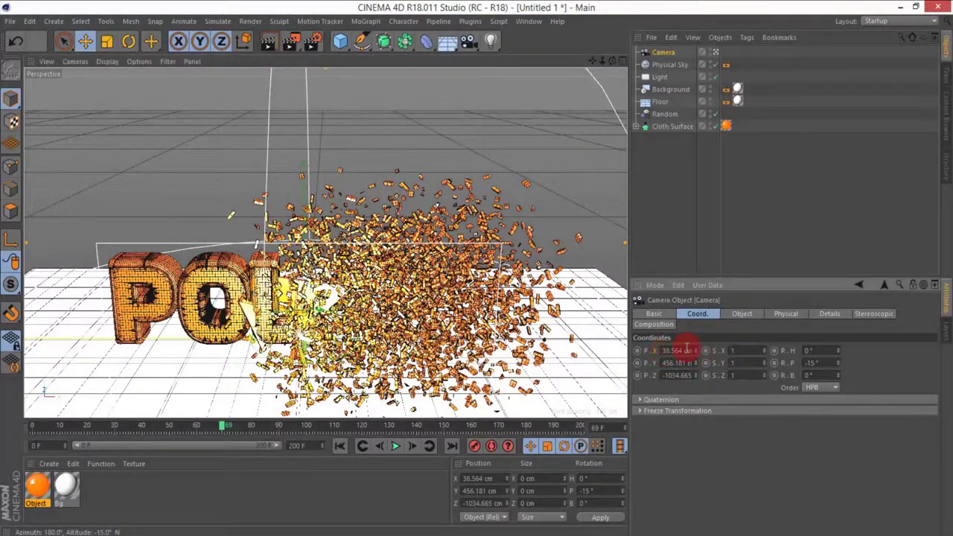
pyautogui.click(684, 375)
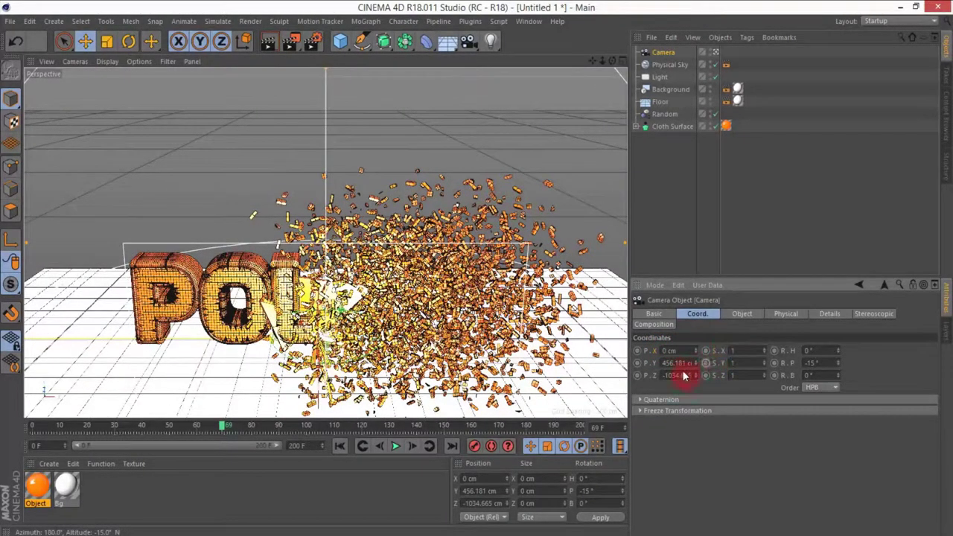
pyautogui.moveTo(696, 363); pyautogui.dragTo(697, 417)
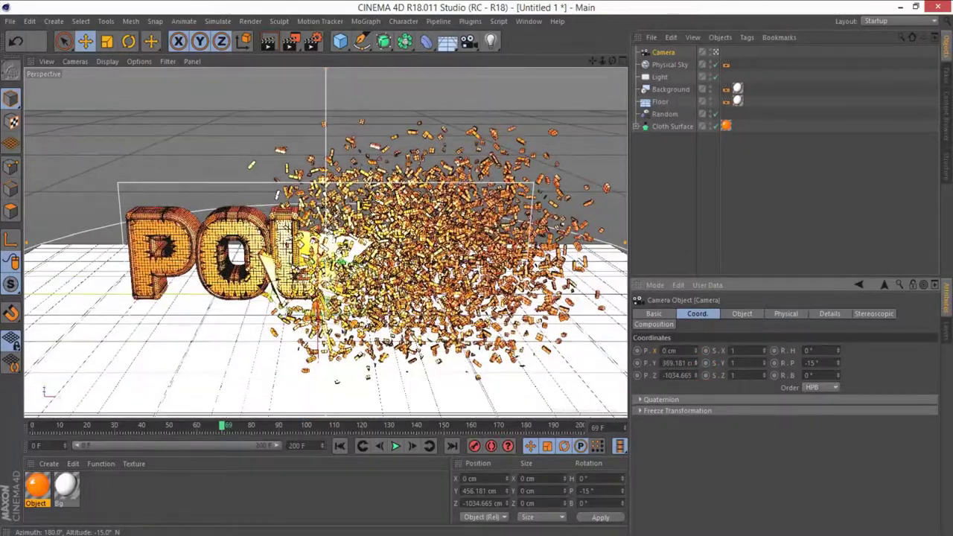
pyautogui.moveTo(695, 375); pyautogui.dragTo(695, 406)
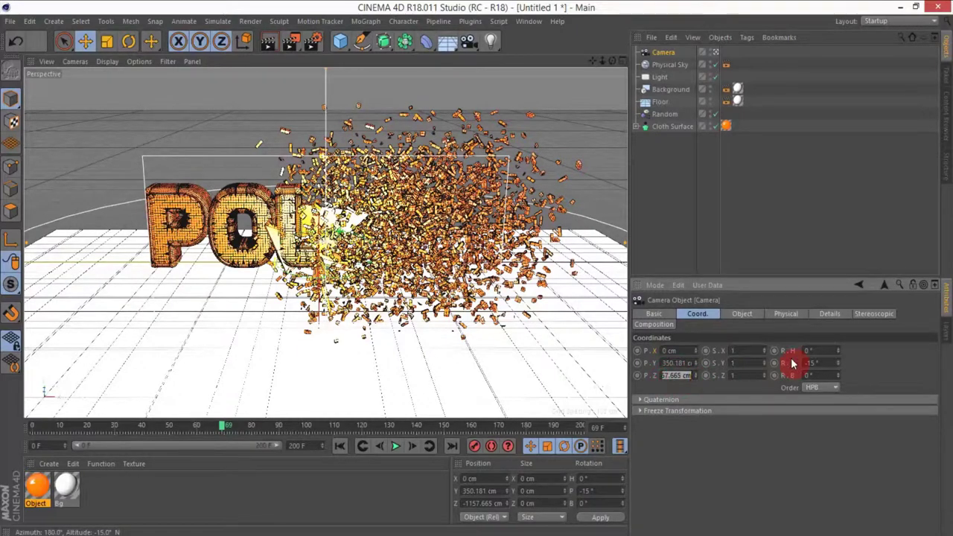
pyautogui.press('Return')
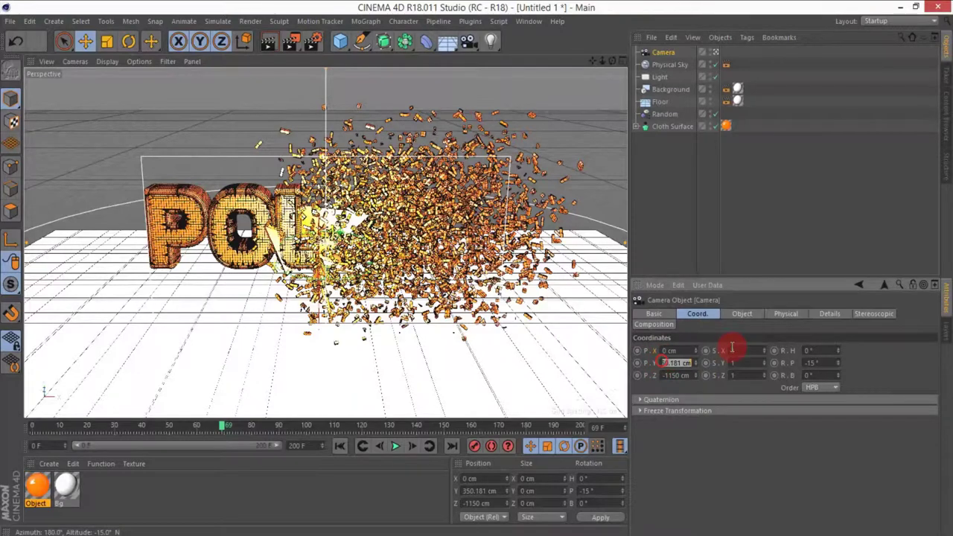
pyautogui.press('Return')
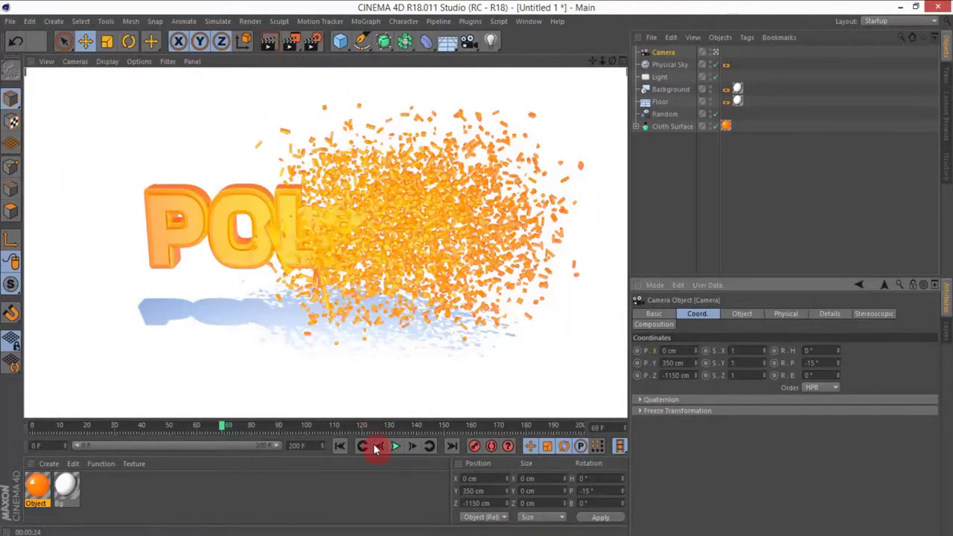
# - Stop playback at frame 116, switch to Gouraud Shading, render the viewport, then rewind to frame 0
pyautogui.click(395, 454)
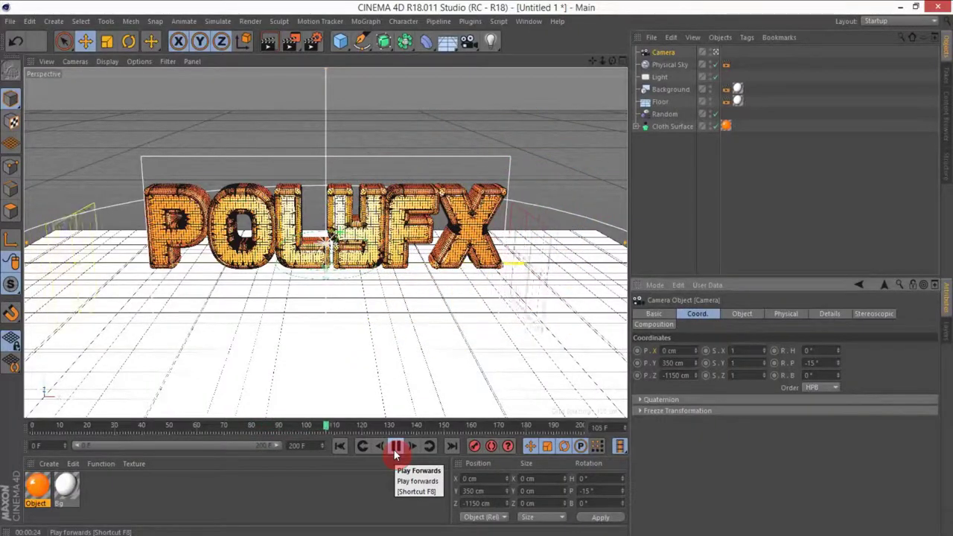
pyautogui.click(396, 447)
pyautogui.click(112, 61)
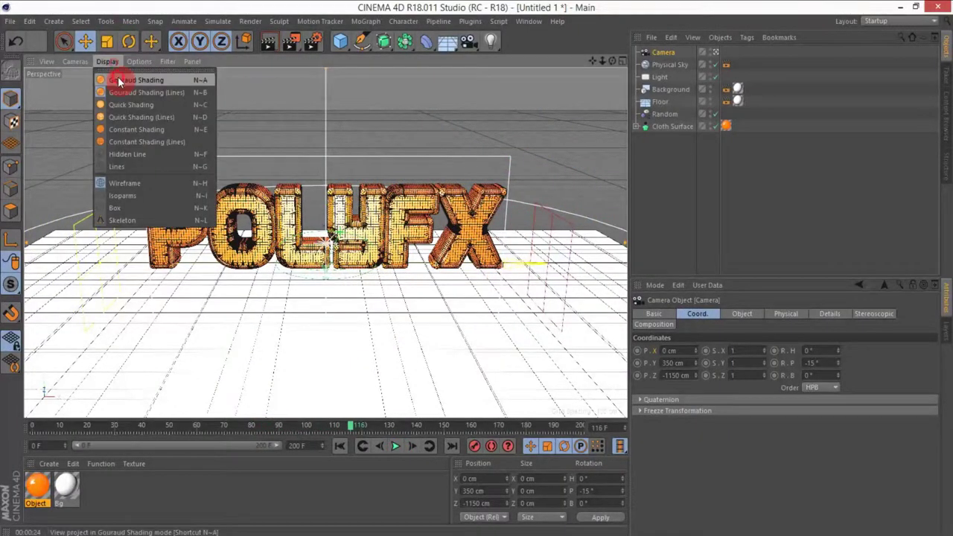
pyautogui.click(125, 79)
pyautogui.click(276, 45)
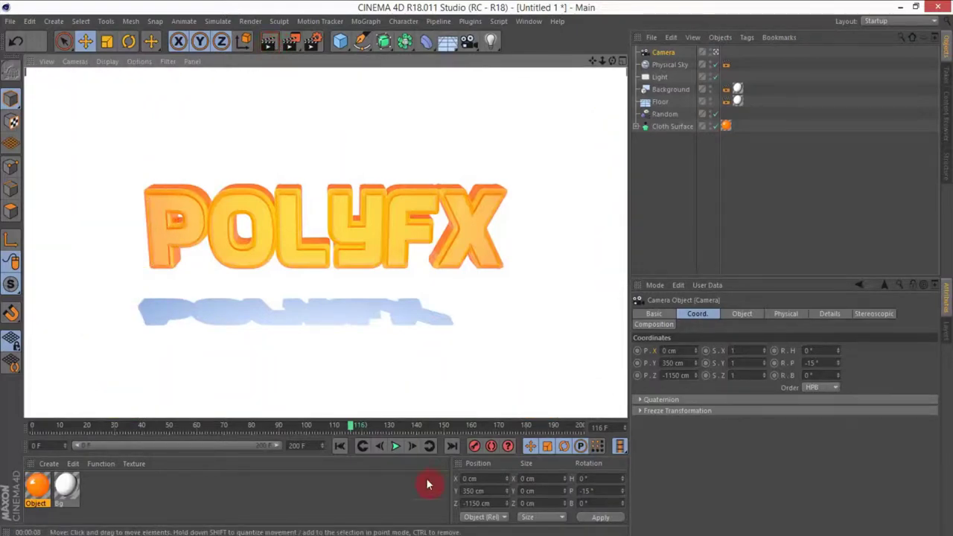
pyautogui.click(347, 449)
# - In Render Settings, set output width to 1920 px and save format to JPEG
pyautogui.click(311, 41)
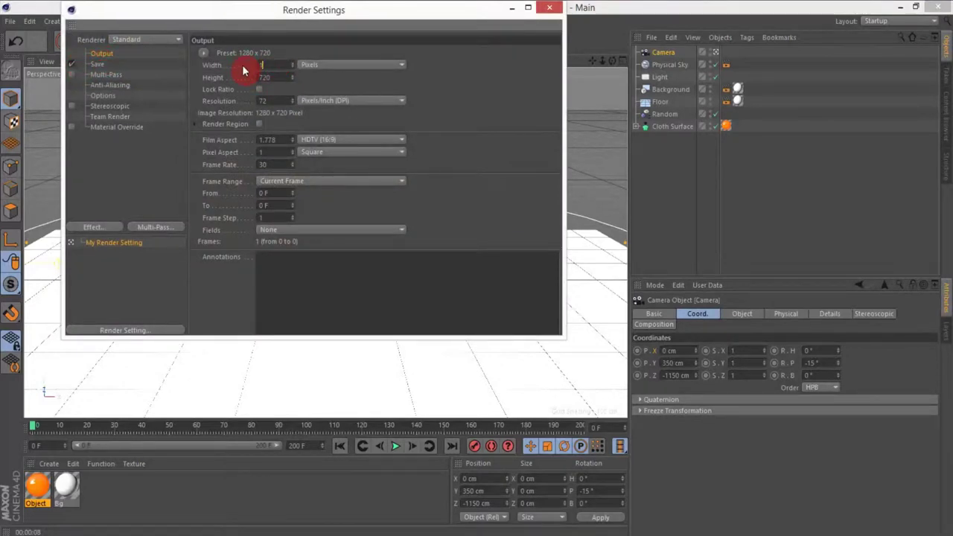
pyautogui.write('1920')
pyautogui.click(271, 78)
pyautogui.write('1080')
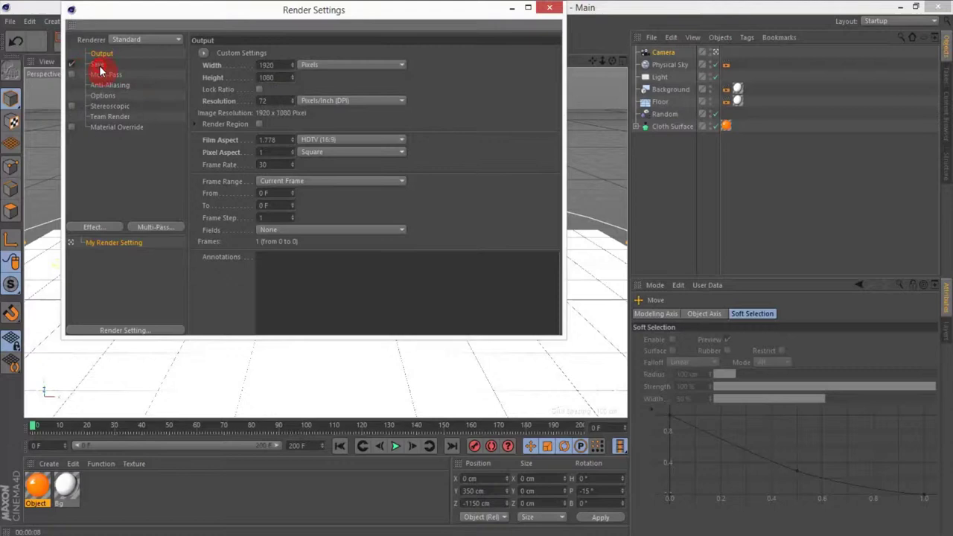
pyautogui.click(99, 65)
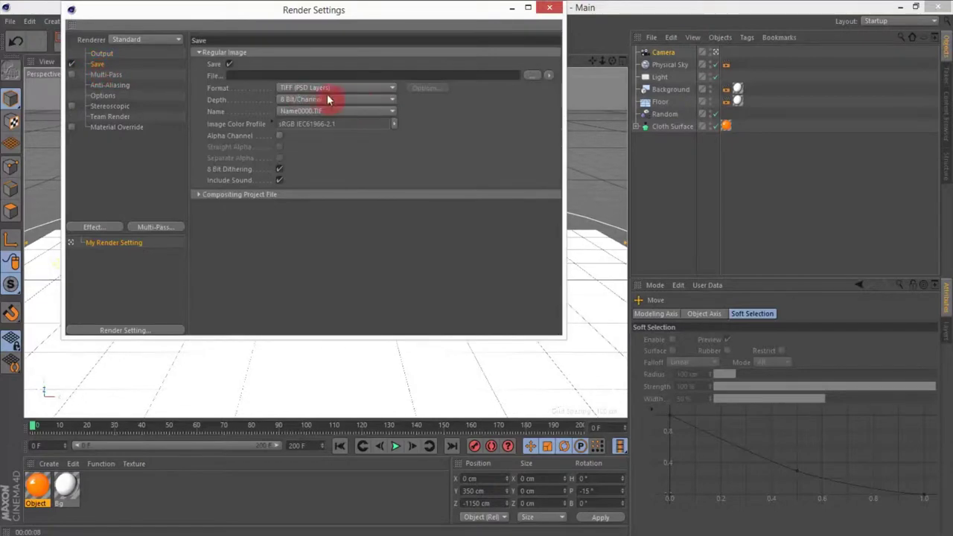
pyautogui.click(316, 88)
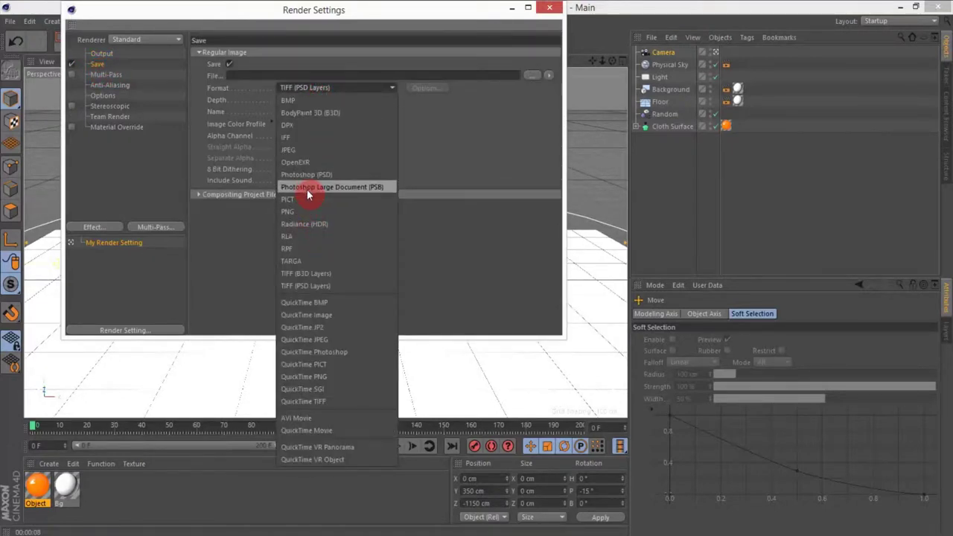
pyautogui.click(302, 149)
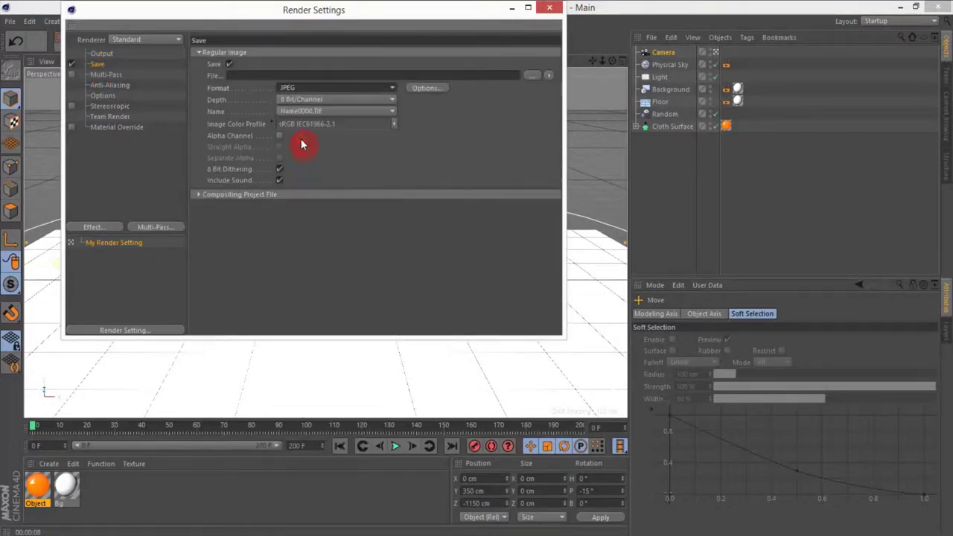
# - Set anti-aliasing quality to Best
pyautogui.click(108, 75)
pyautogui.click(113, 88)
pyautogui.click(305, 52)
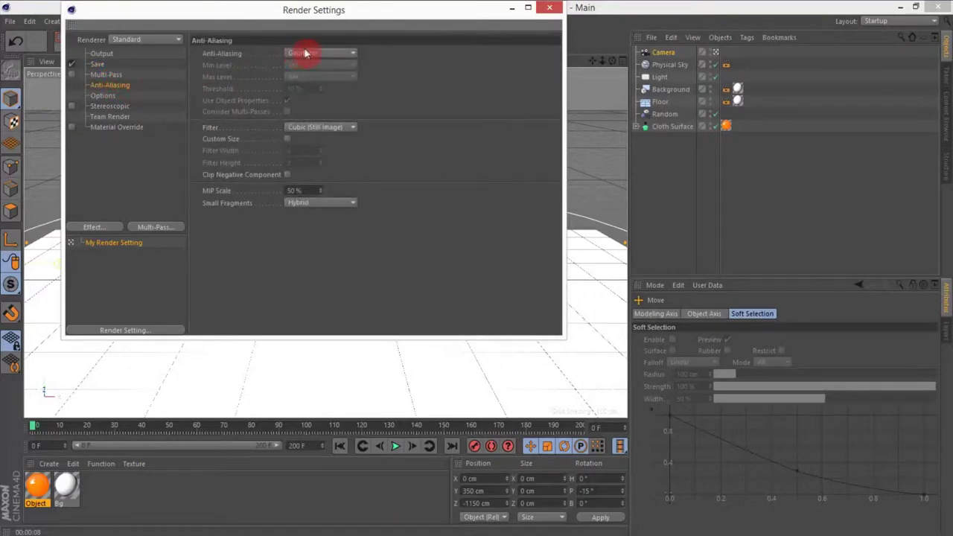
pyautogui.click(304, 90)
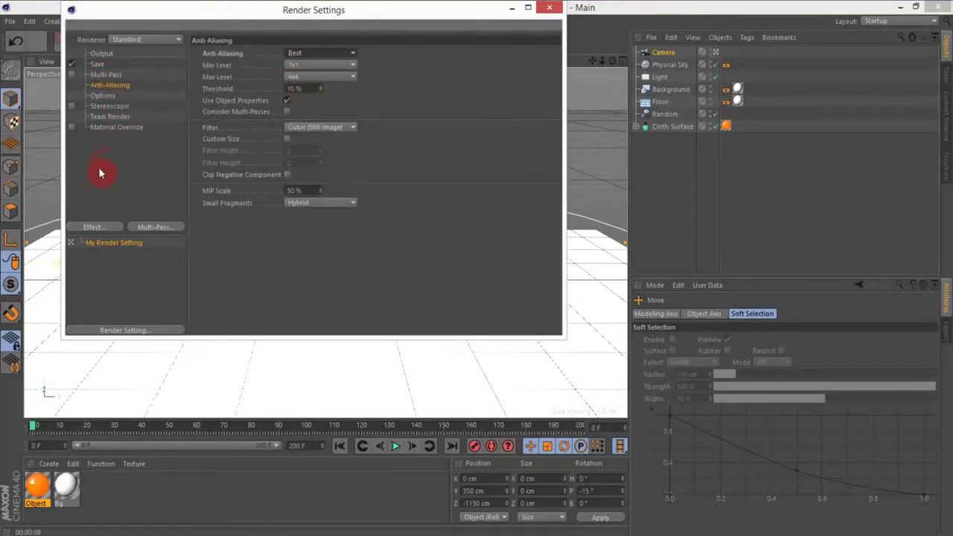
# - Add Ambient Occlusion and Global Illumination effects, then close the settings
pyautogui.click(92, 227)
pyautogui.click(153, 253)
pyautogui.click(100, 230)
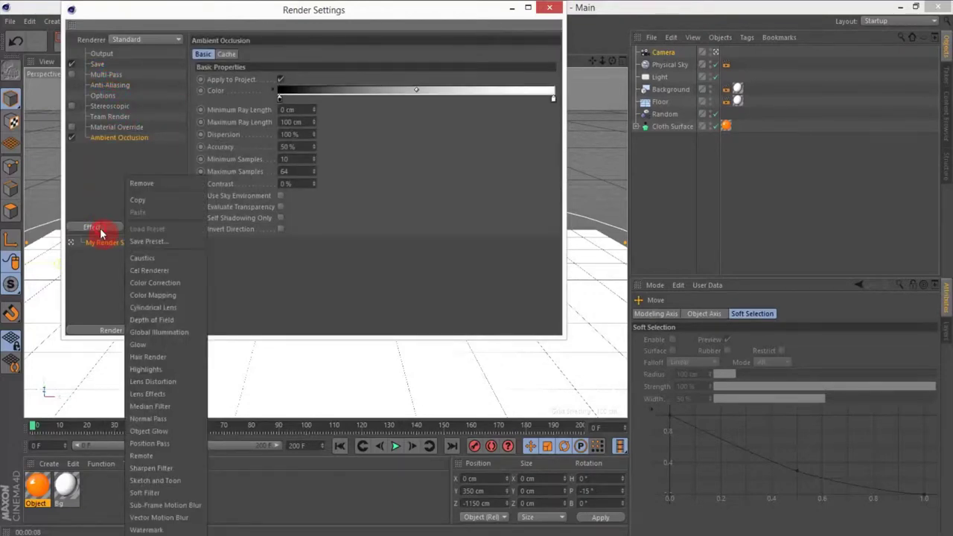
pyautogui.click(157, 332)
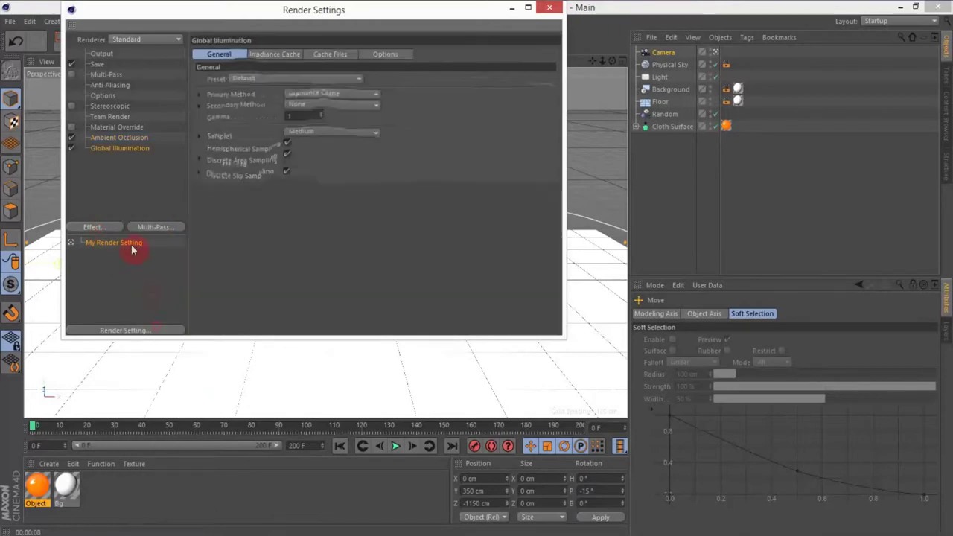
pyautogui.click(546, 11)
# - Rewind the animation, then jump to its final frame 200
pyautogui.click(356, 445)
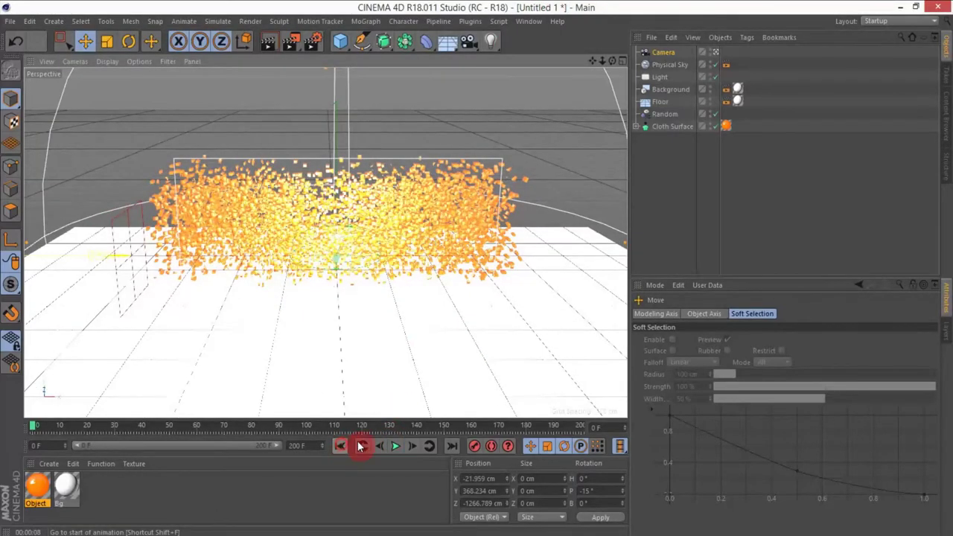
pyautogui.click(451, 443)
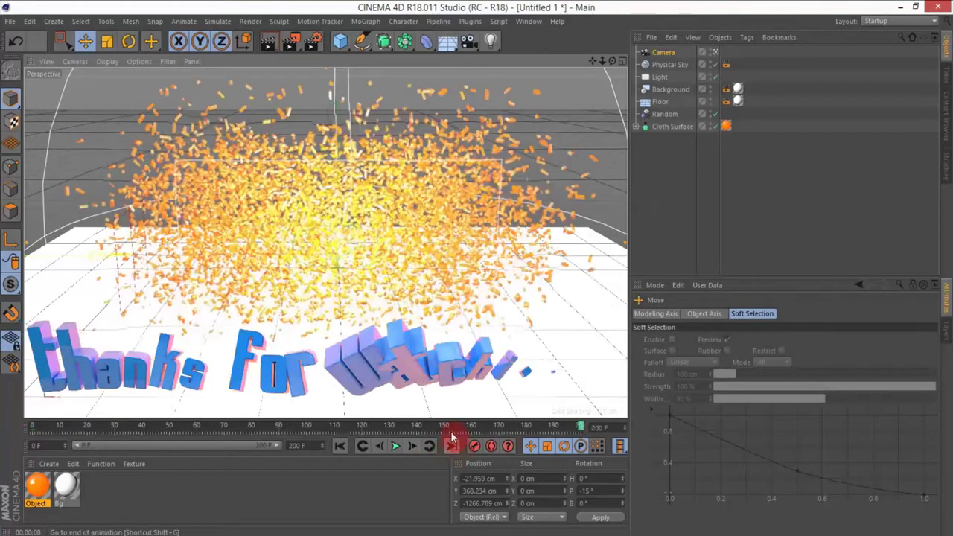